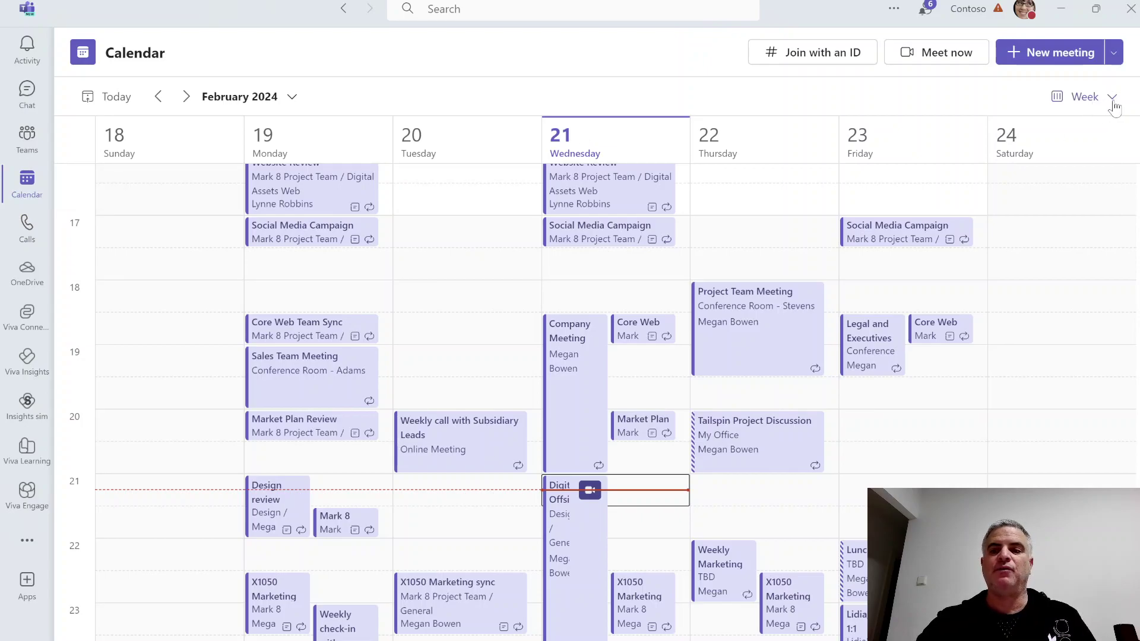
Try the calendar's Day and Work week views, then reopen the view list.
{"action": "left_click", "coordinate": [1110, 106]}
{"action": "left_click", "coordinate": [1069, 139]}
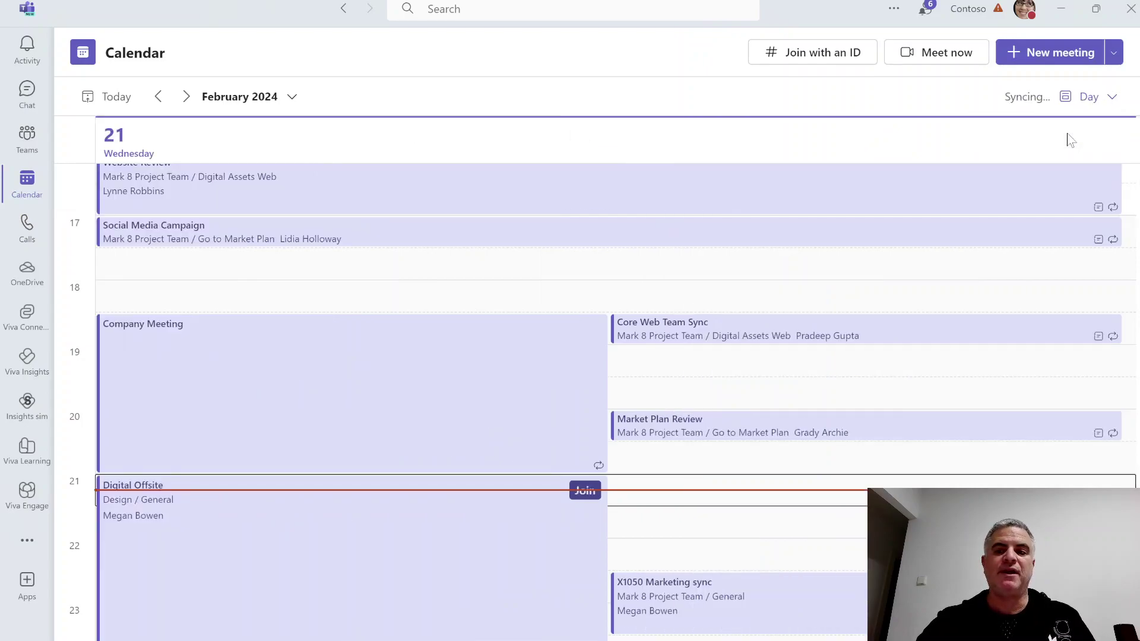
{"action": "left_click", "coordinate": [1112, 100]}
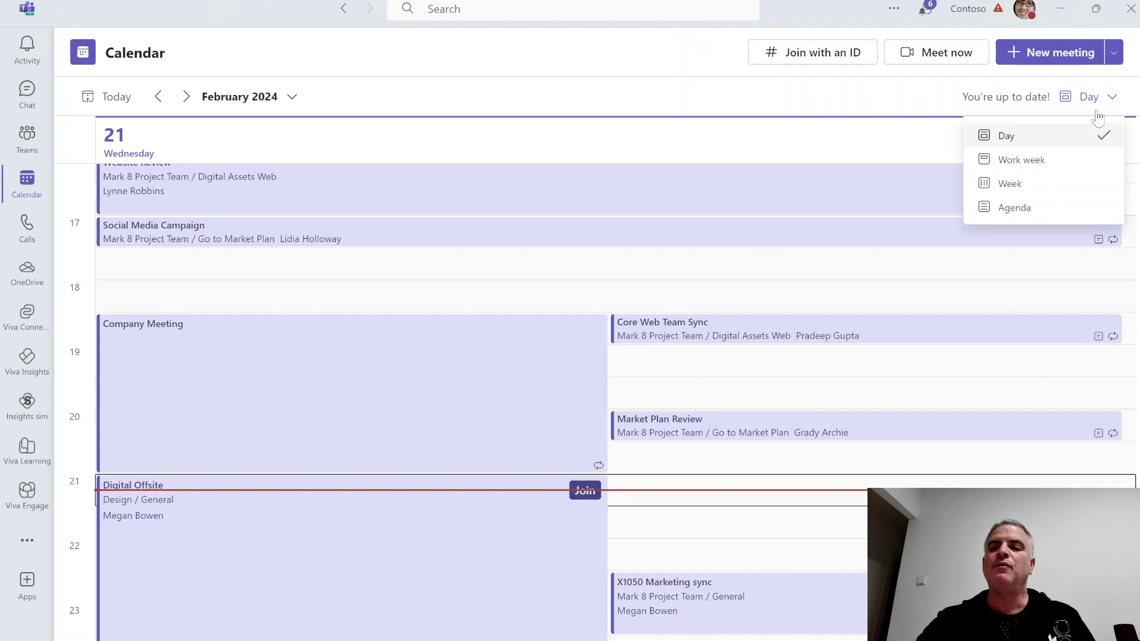
{"action": "left_click", "coordinate": [1022, 161]}
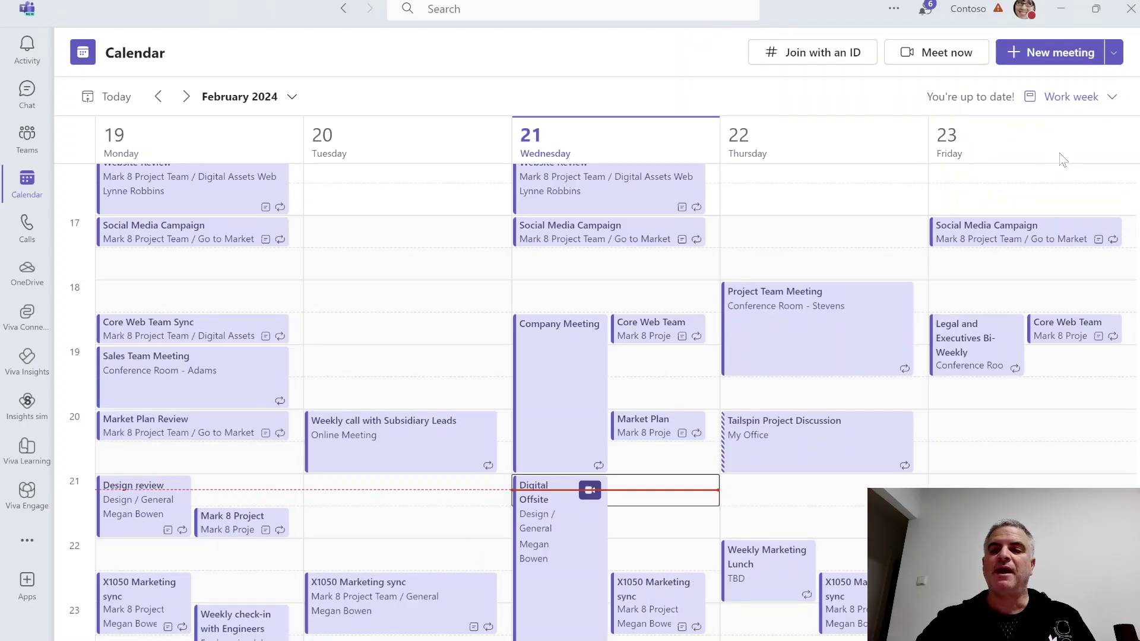
{"action": "left_click", "coordinate": [1109, 98]}
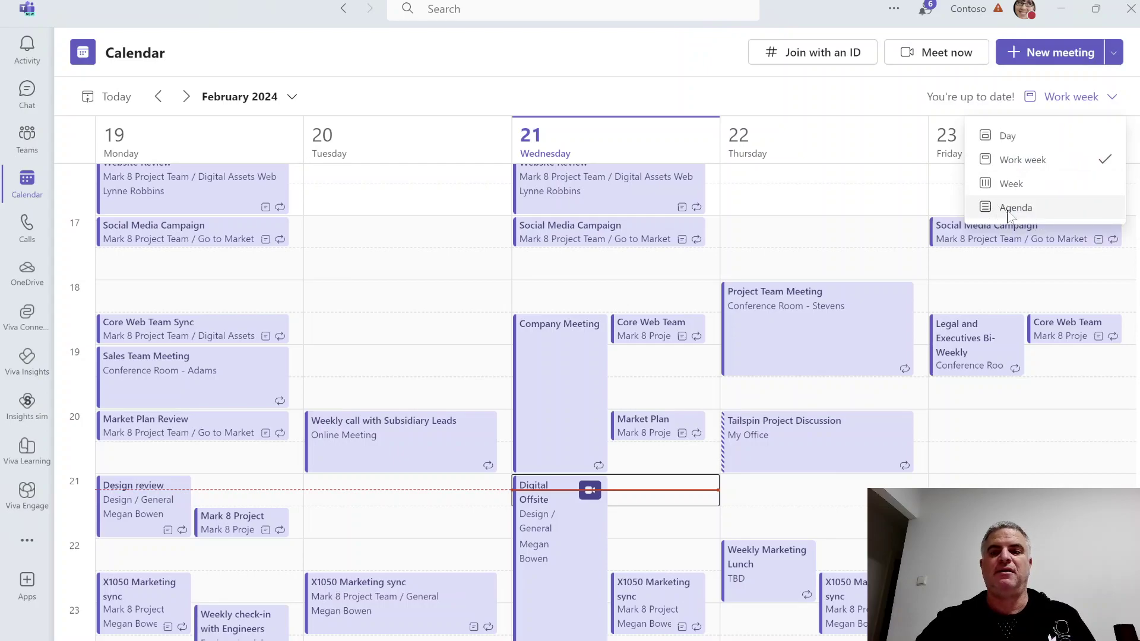
{"action": "left_click", "coordinate": [1008, 211]}
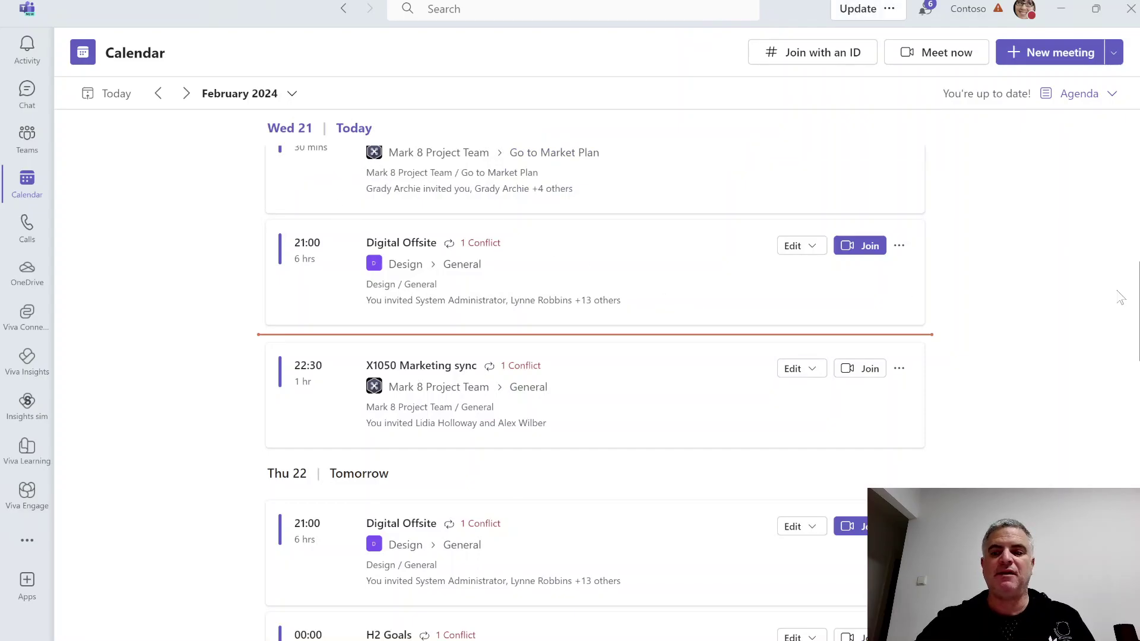
{"action": "mouse_move", "coordinate": [1134, 329]}
{"action": "left_mouse_down"}
{"action": "mouse_move", "coordinate": [1131, 197]}
{"action": "mouse_move", "coordinate": [1115, 298]}
{"action": "mouse_move", "coordinate": [1109, 229]}
{"action": "mouse_move", "coordinate": [1107, 308]}
{"action": "mouse_move", "coordinate": [1109, 213]}
{"action": "mouse_move", "coordinate": [1100, 326]}
{"action": "left_mouse_up"}
{"action": "left_click", "coordinate": [813, 348]}
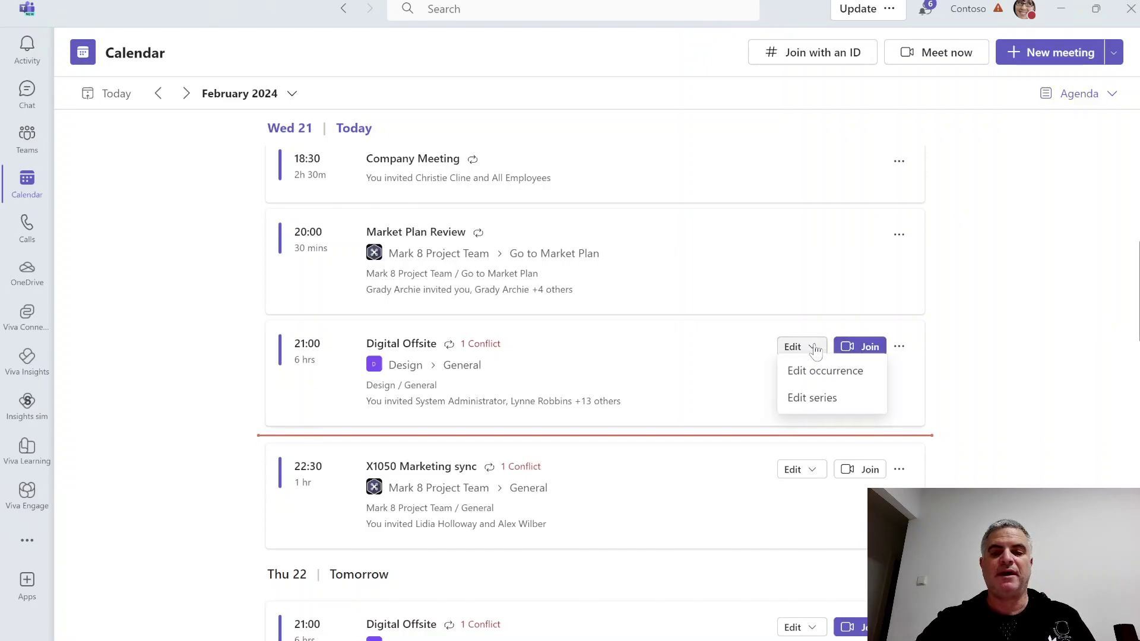
{"action": "left_click", "coordinate": [897, 351]}
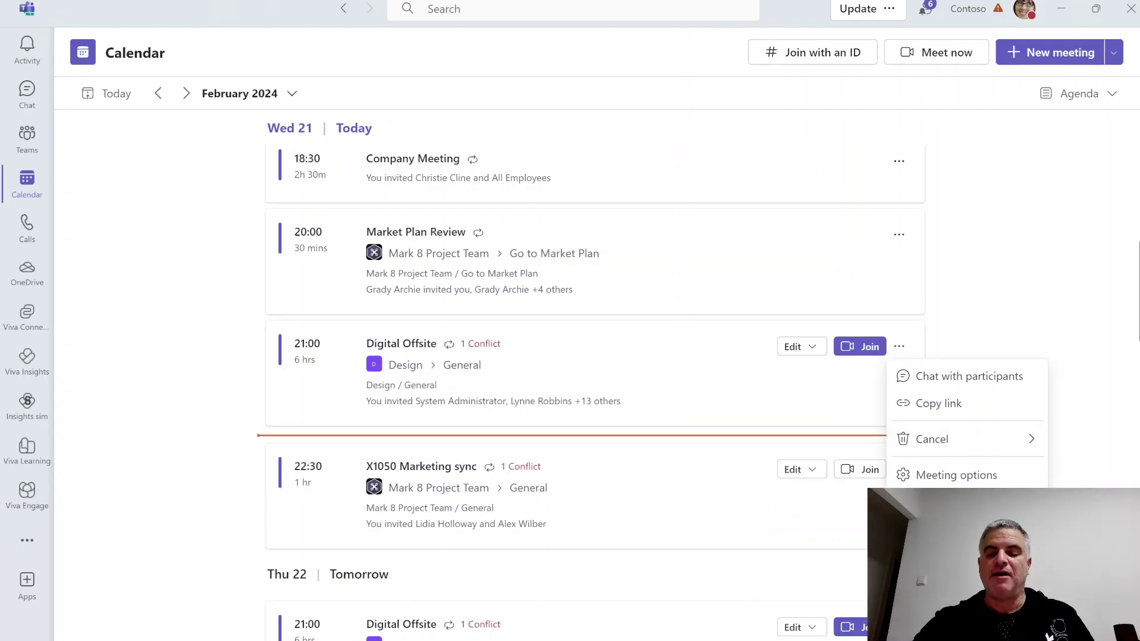
{"action": "left_click", "coordinate": [755, 402]}
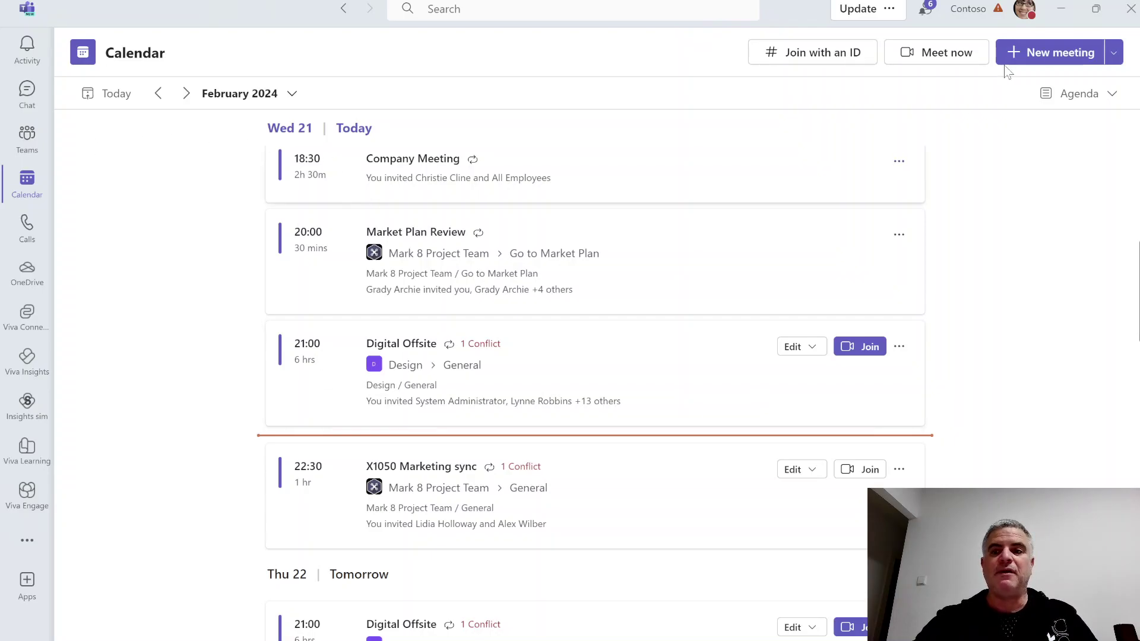
Check and dismiss the account menu, then return the calendar to Work week view.
{"action": "left_click", "coordinate": [1024, 9]}
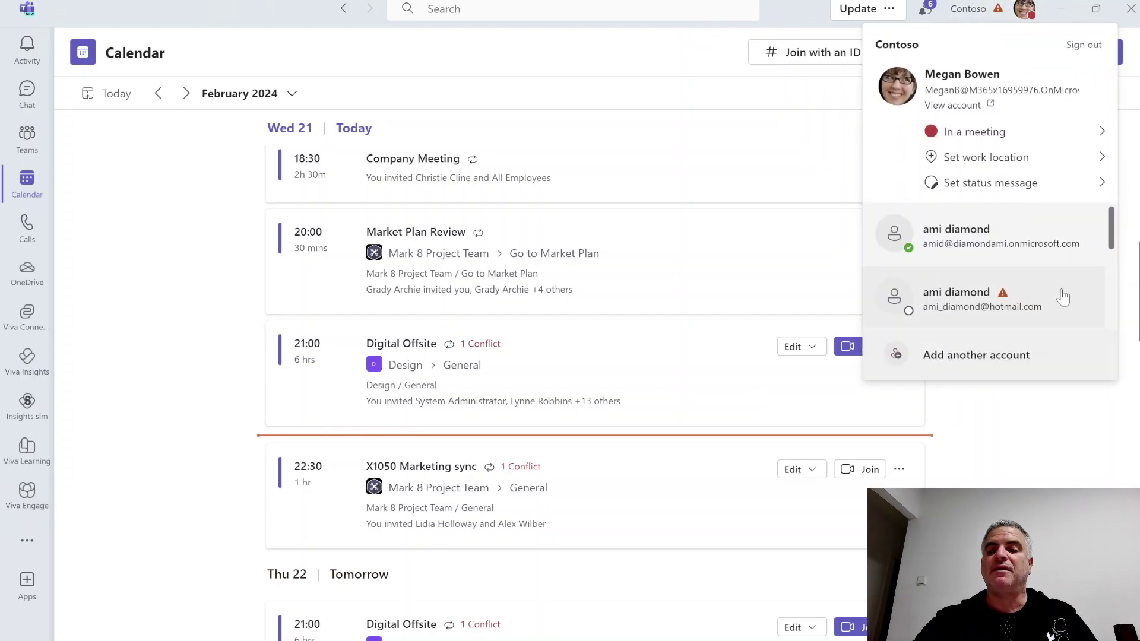
{"action": "left_click_drag", "start_coordinate": [1107, 228], "coordinate": [1110, 269]}
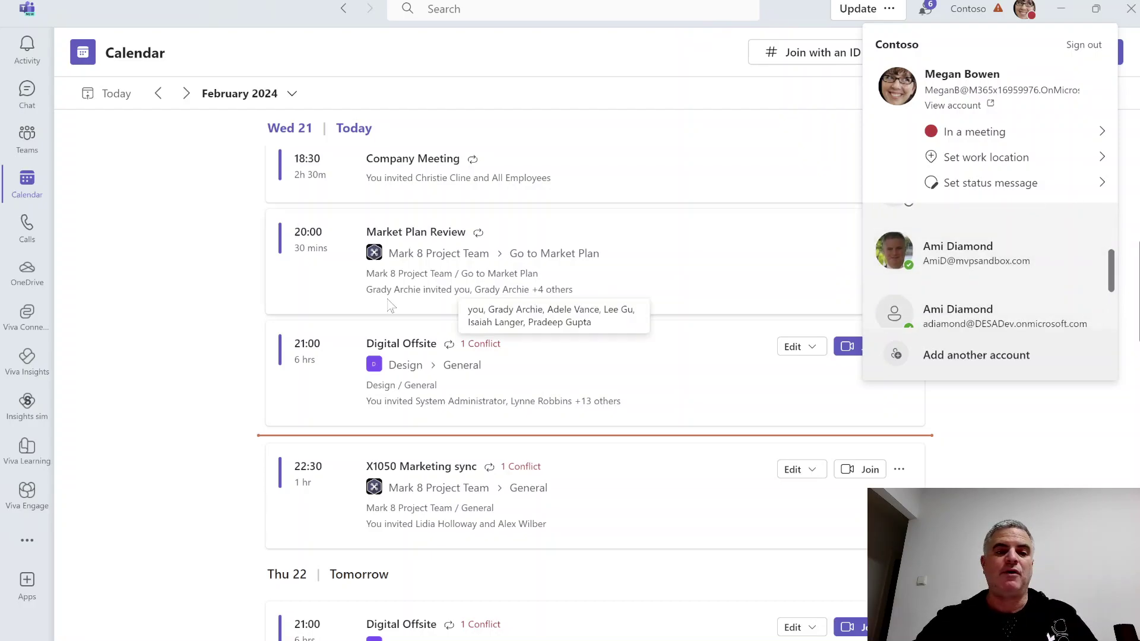
{"action": "left_click", "coordinate": [158, 270]}
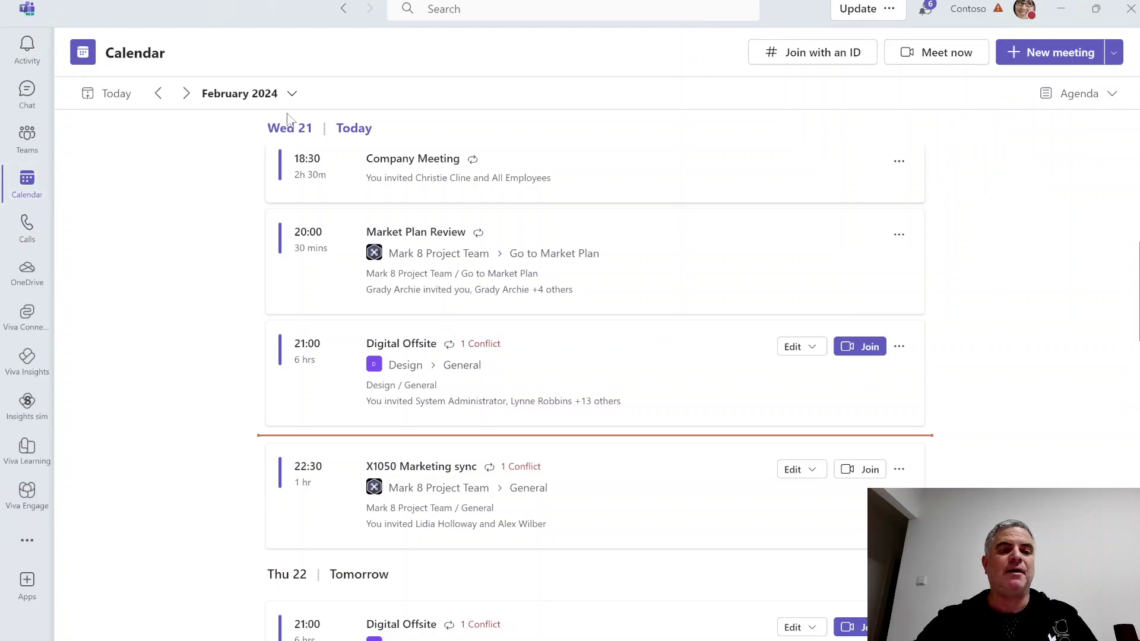
{"action": "left_click", "coordinate": [1082, 96]}
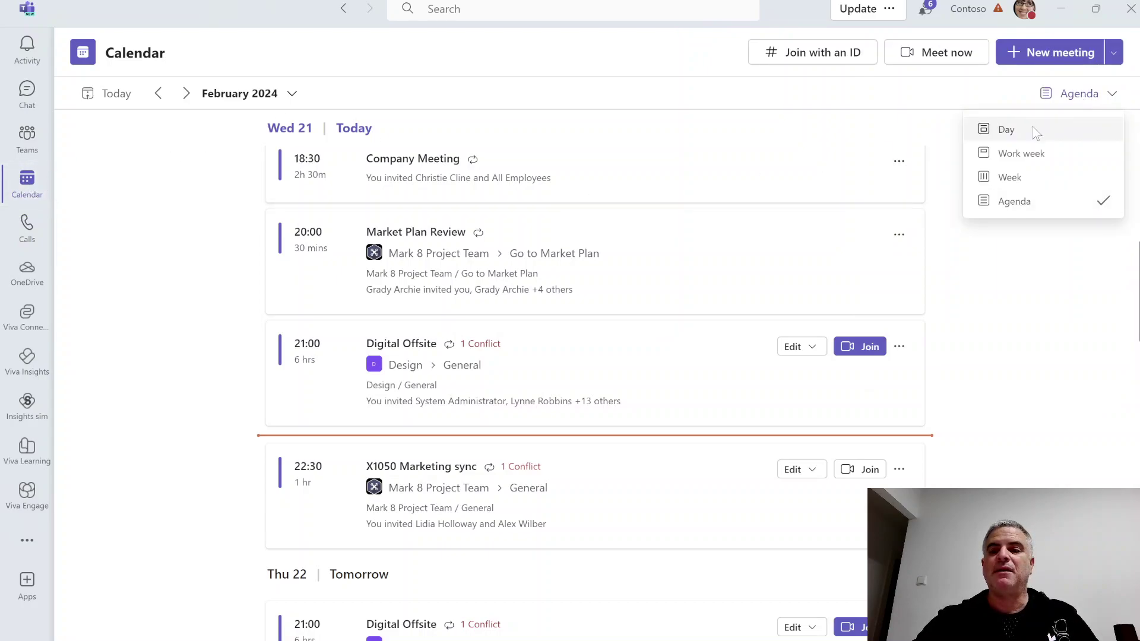
{"action": "left_click", "coordinate": [1022, 153]}
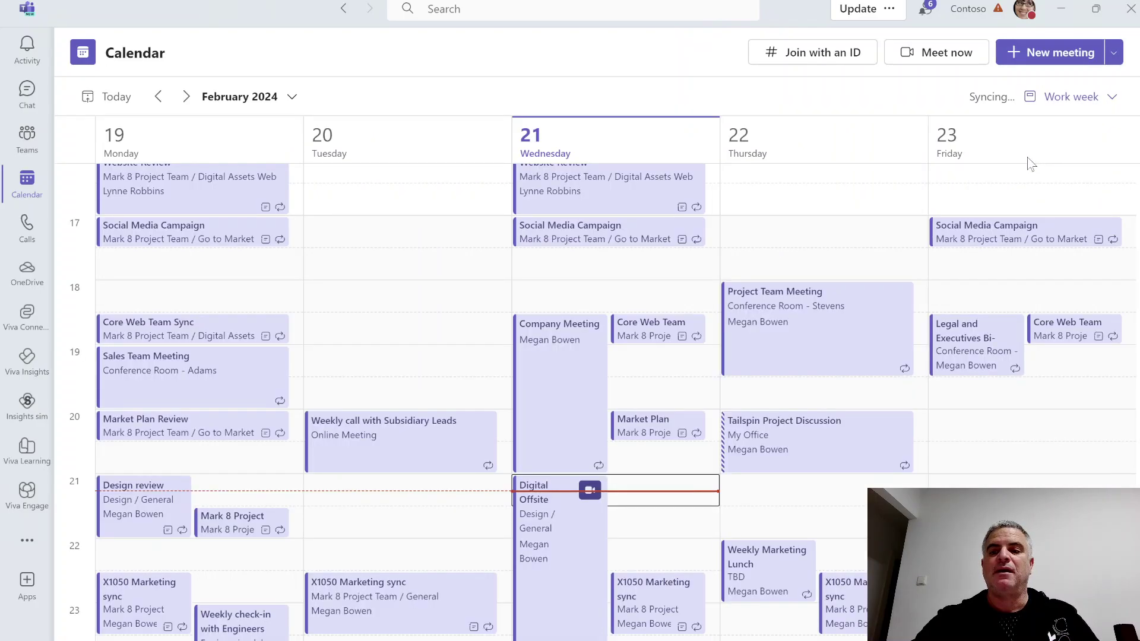
Title the new meeting 'meeting' and add the suggested colleague as a required attendee.
{"action": "left_click", "coordinate": [1063, 55]}
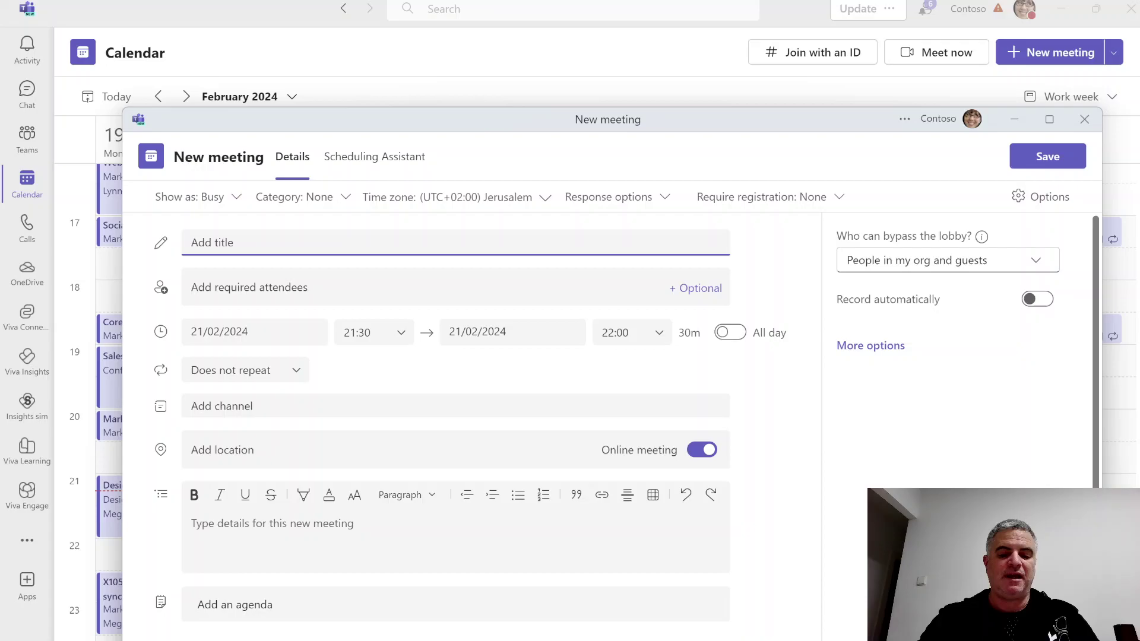
{"action": "type", "text": "meeting"}
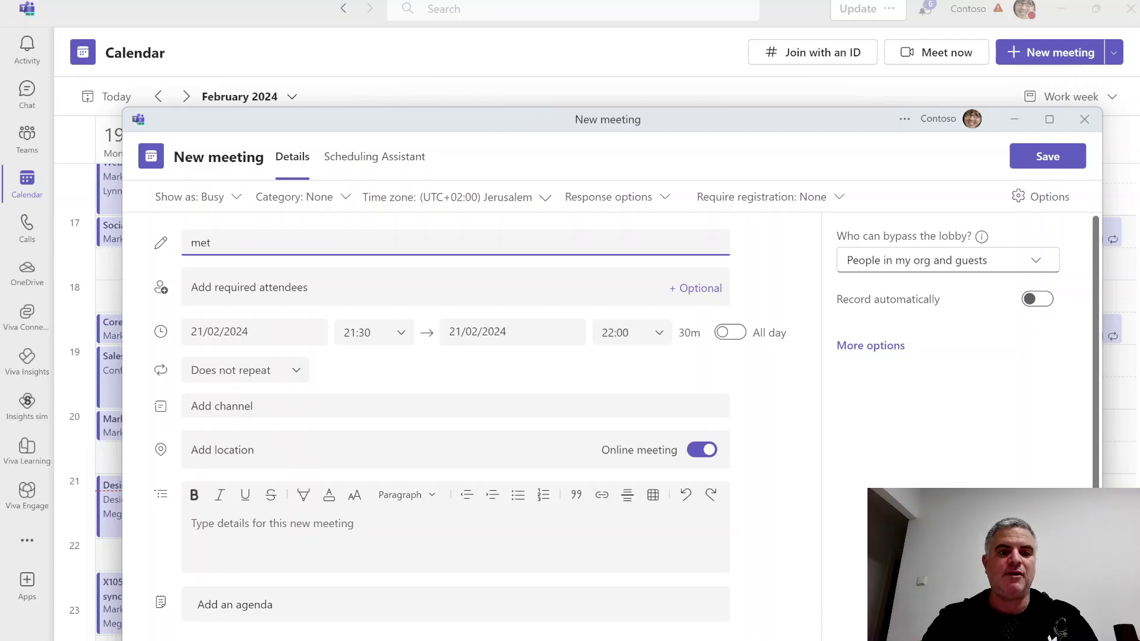
{"action": "left_click", "coordinate": [180, 288]}
{"action": "type", "text": "alex"}
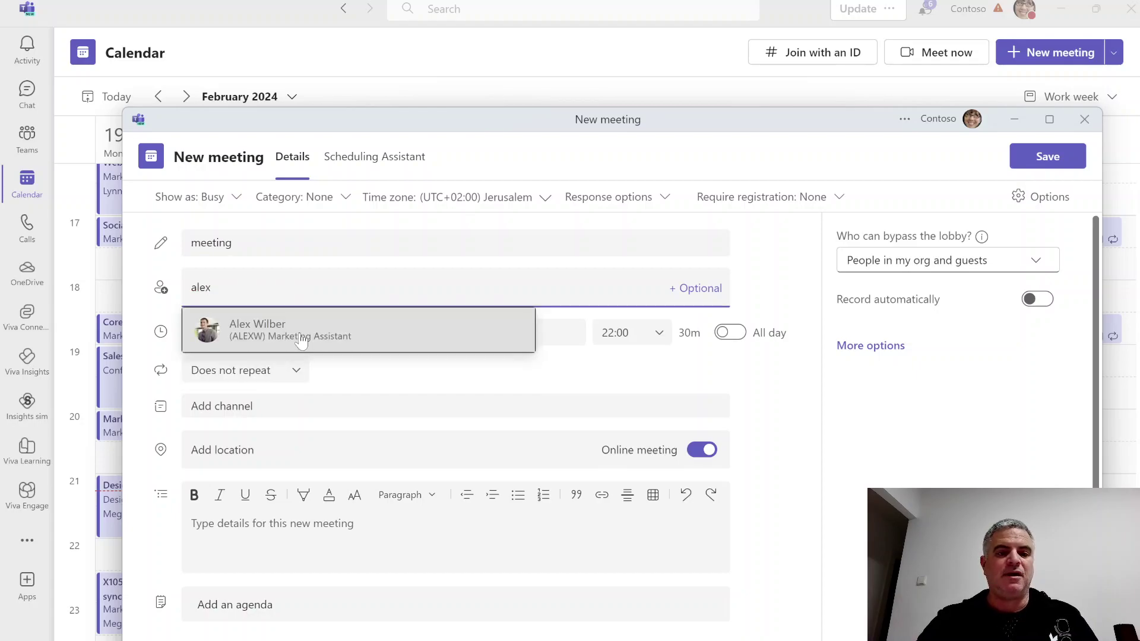
{"action": "left_click", "coordinate": [302, 342]}
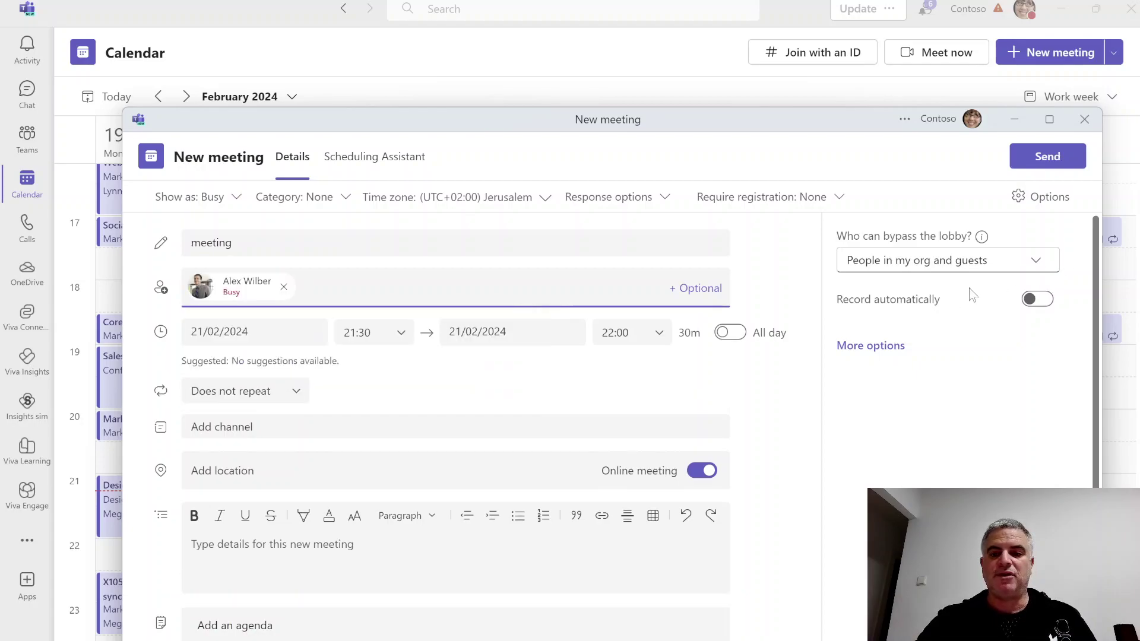
Add the description 'this is a test meeting' and attach a Loop agenda.
{"action": "scroll", "coordinate": [1097, 271], "scroll_direction": "down", "scroll_amount": 1}
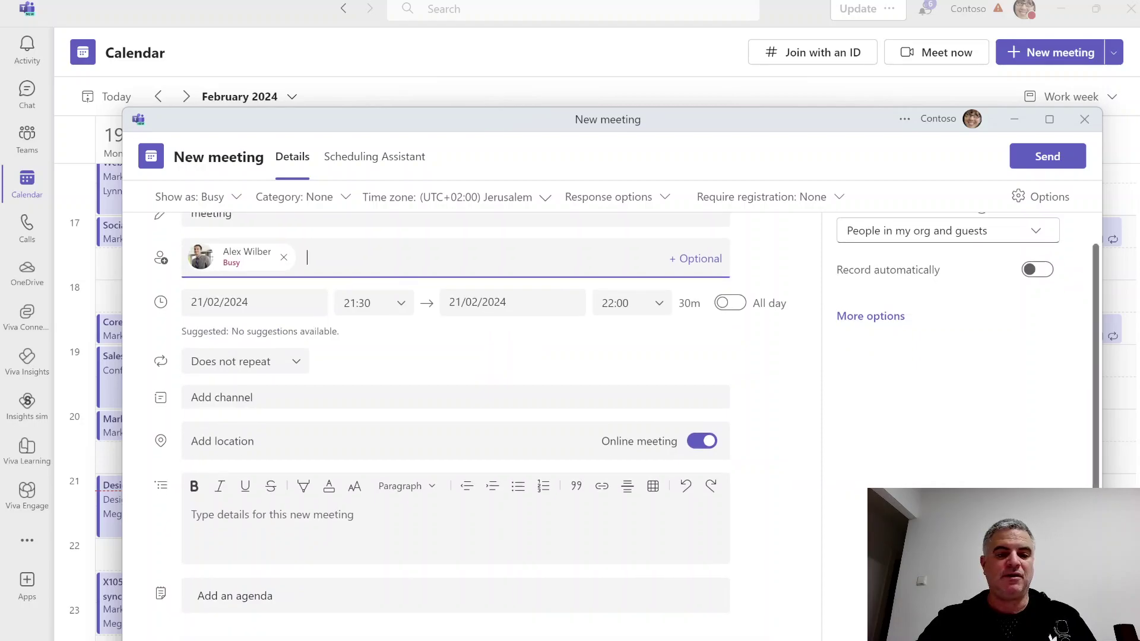
{"action": "left_click", "coordinate": [191, 514]}
{"action": "type", "text": "this is a test meeting"}
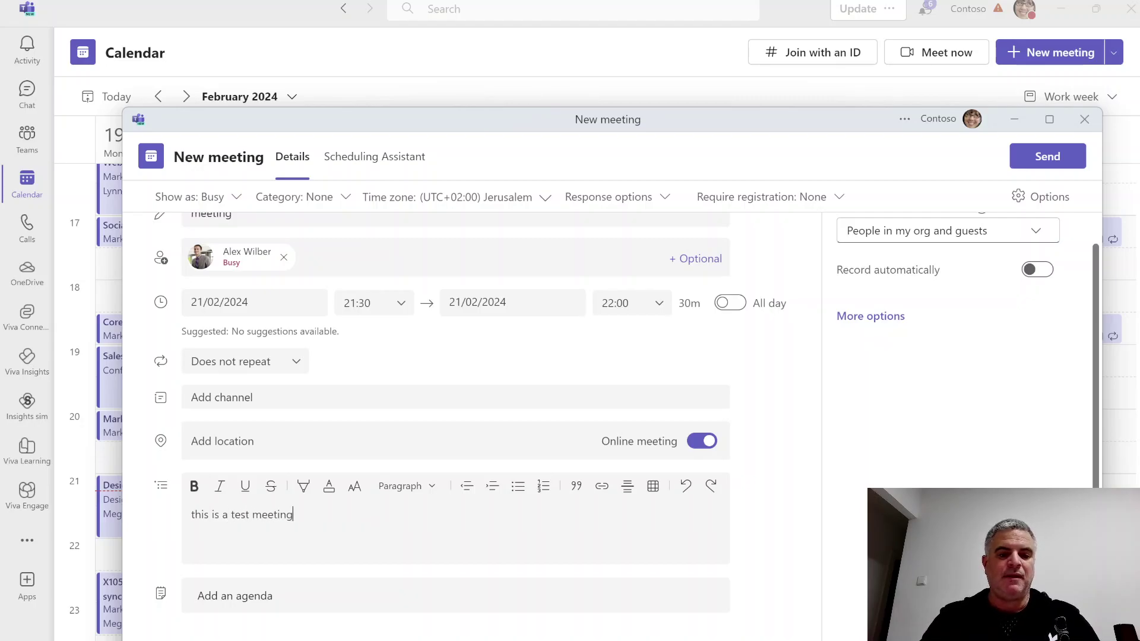
{"action": "left_click", "coordinate": [297, 603]}
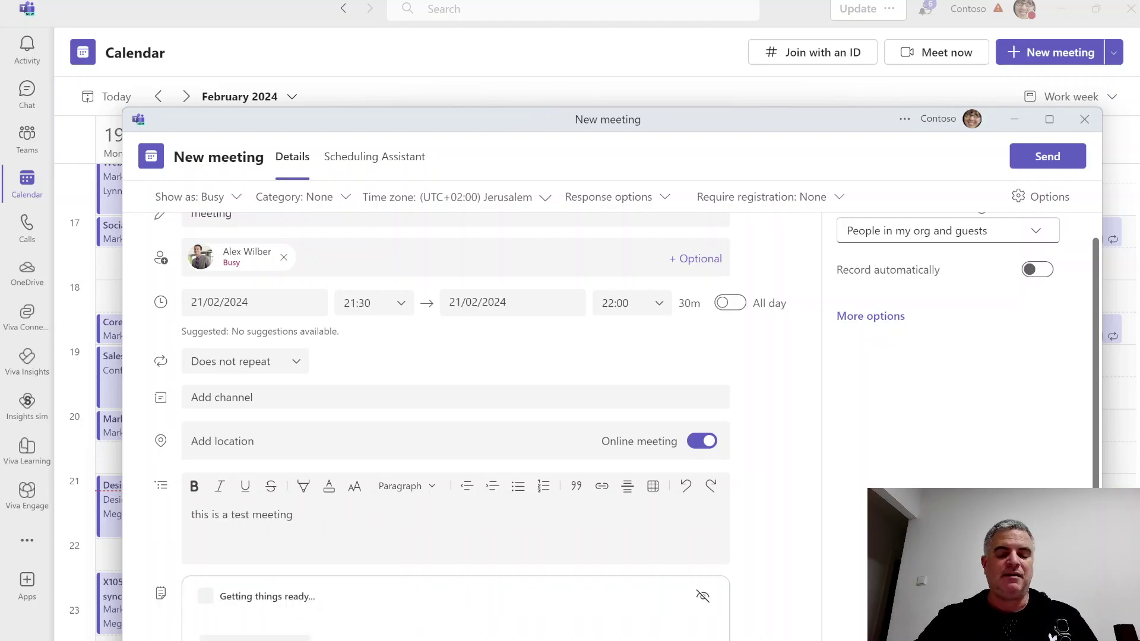
Enter agenda items Topic1 and Topic3 in the Loop agenda.
{"action": "left_click_drag", "start_coordinate": [1095, 318], "coordinate": [1096, 439]}
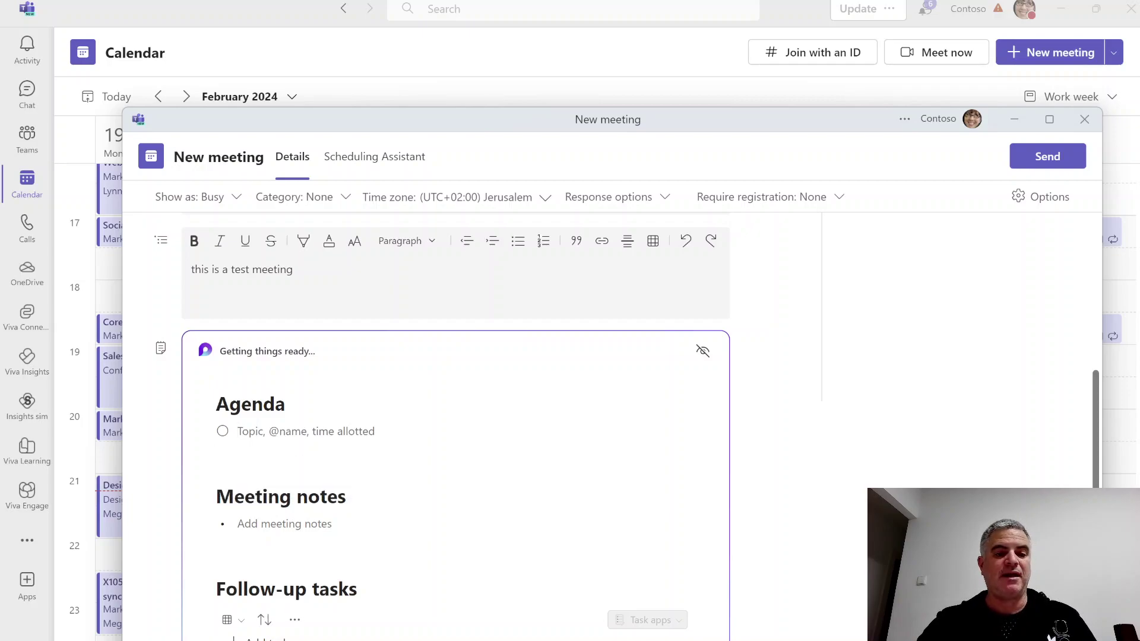
{"action": "type", "text": "T"}
{"action": "key", "text": "BackSpace"}
{"action": "key", "text": "BackSpace"}
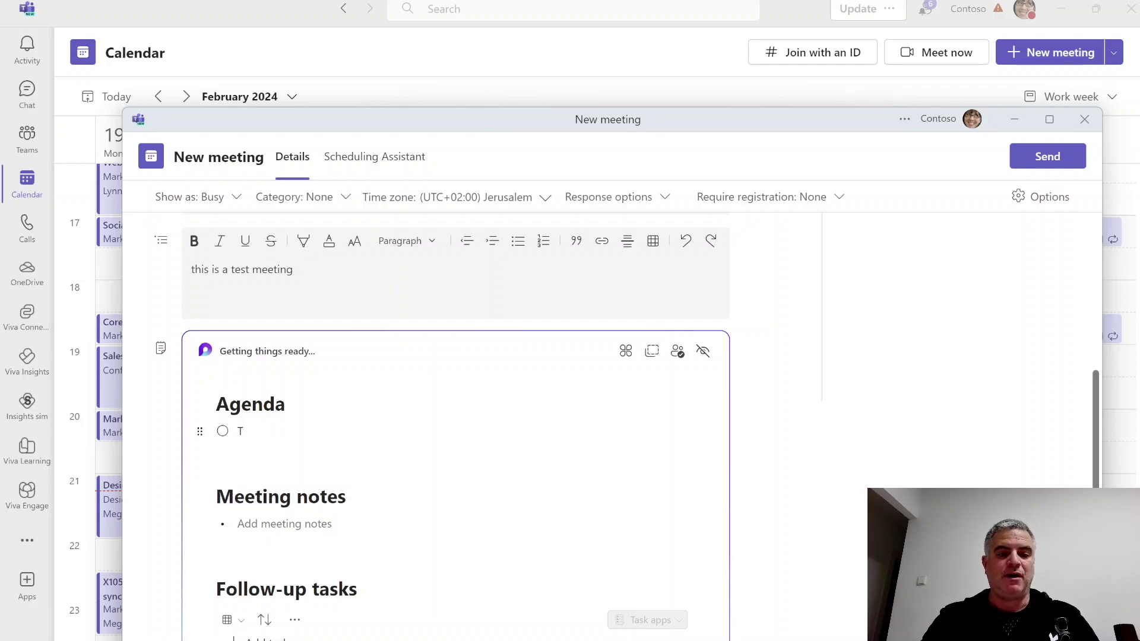
{"action": "type", "text": "opic21"}
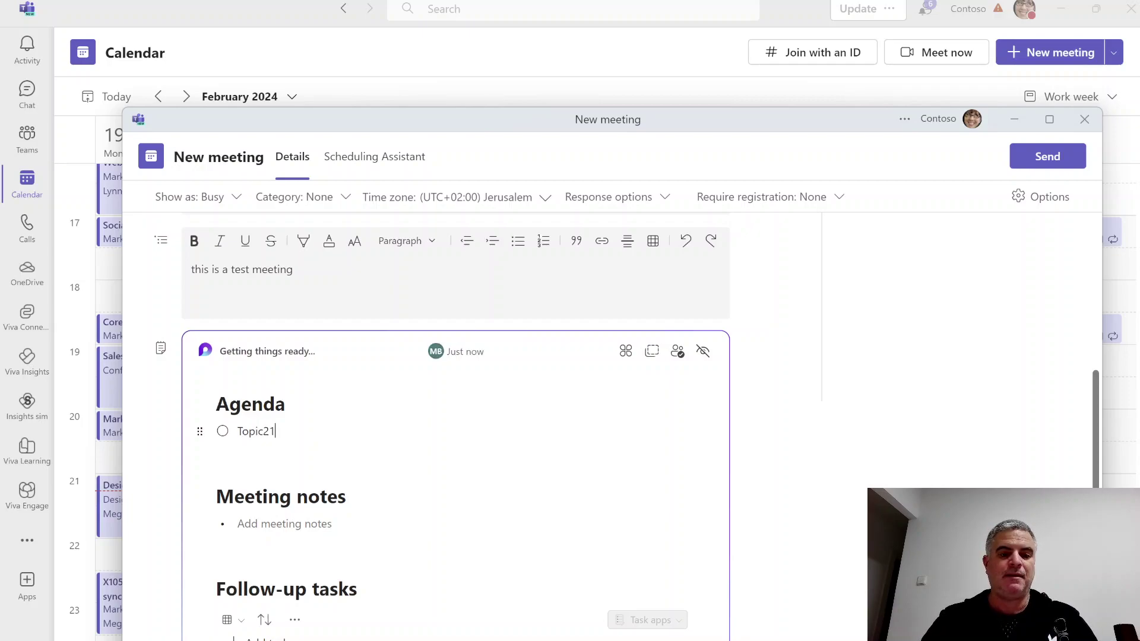
{"action": "key", "text": "BackSpace"}
{"action": "key", "text": "BackSpace"}
{"action": "type", "text": "1"}
{"action": "key", "text": "Return"}
{"action": "type", "text": "Topic3"}
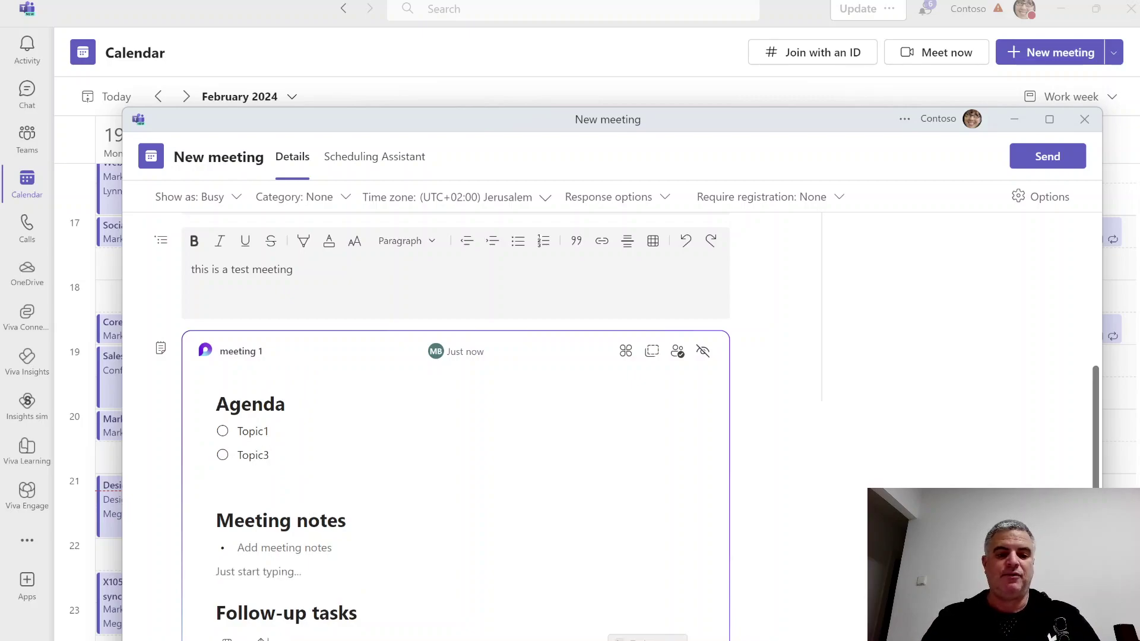
Add Note1 and Notes2 under Meeting notes.
{"action": "type", "text": "Note1"}
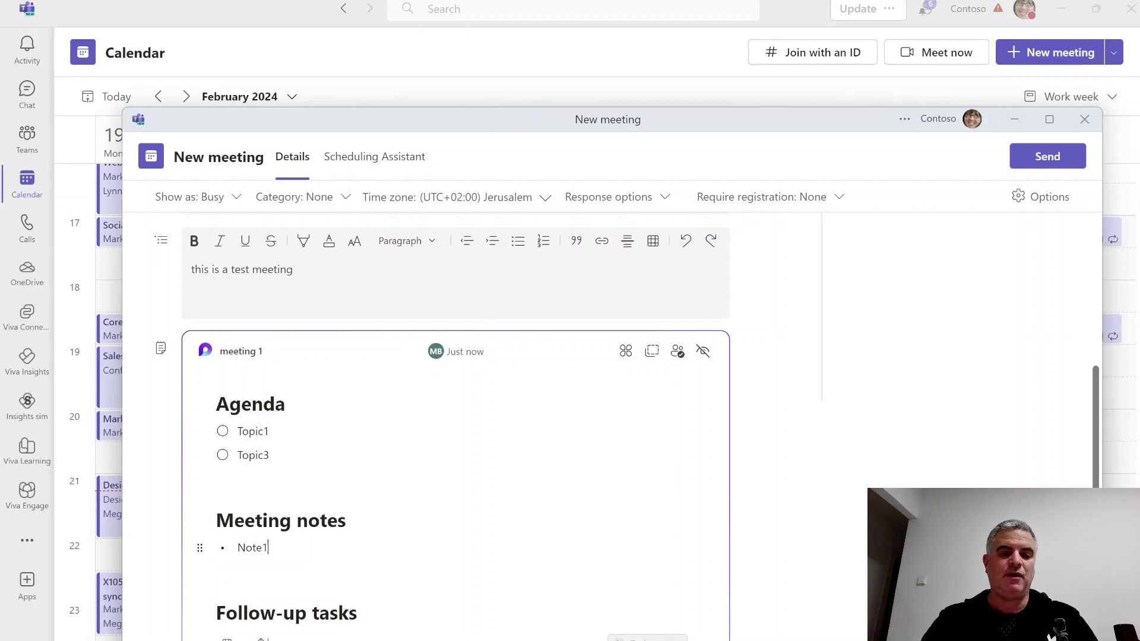
{"action": "key", "text": "Return"}
{"action": "type", "text": "Notes"}
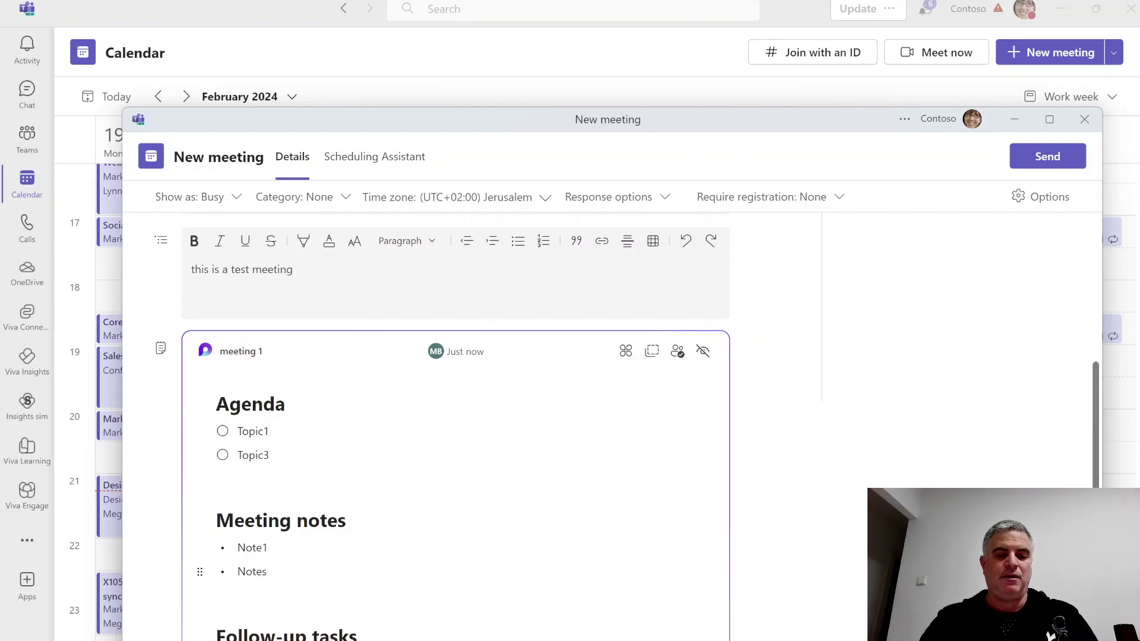
{"action": "type", "text": "2"}
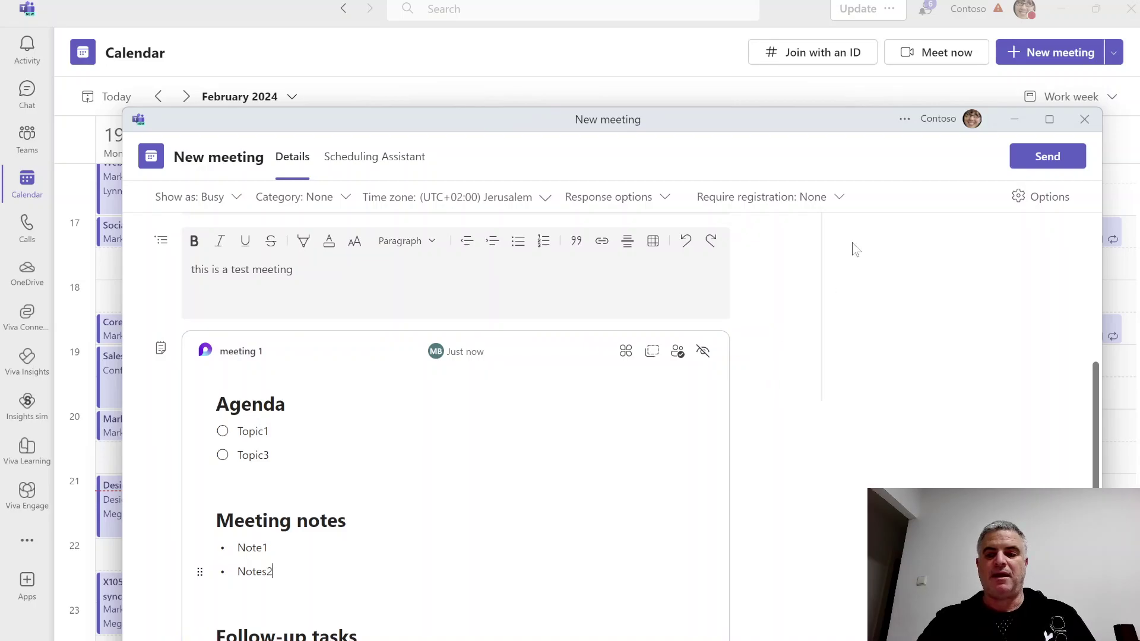
Add follow-up task 'task1', assigned to the suggested colleague and due Tomorrow.
{"action": "scroll", "coordinate": [1094, 410], "scroll_direction": "down", "scroll_amount": 2}
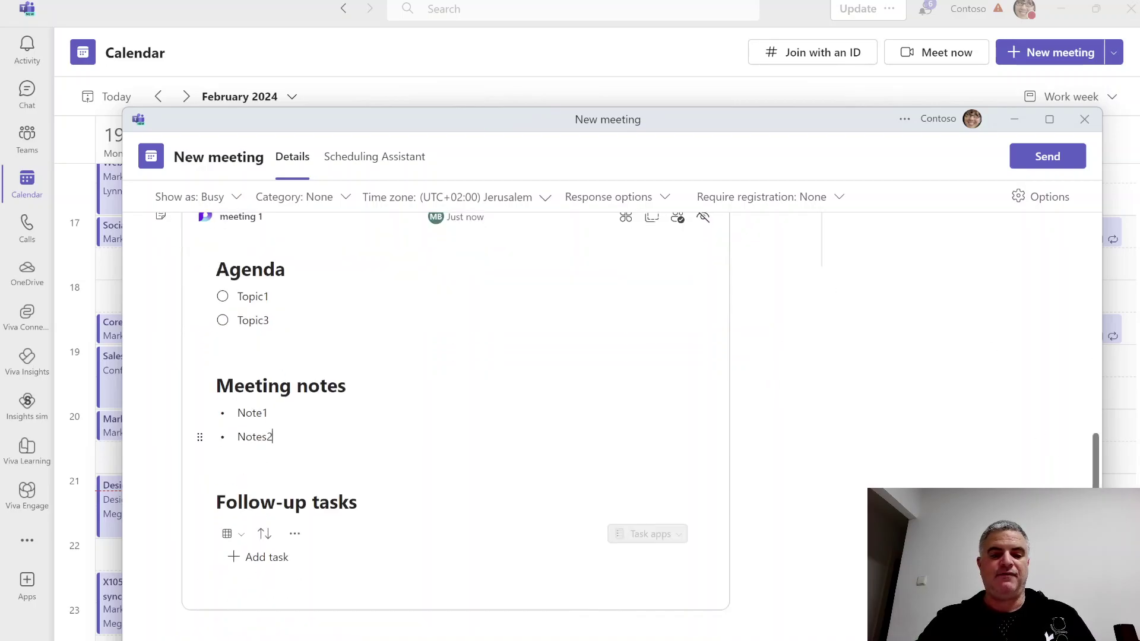
{"action": "left_click", "coordinate": [262, 557]}
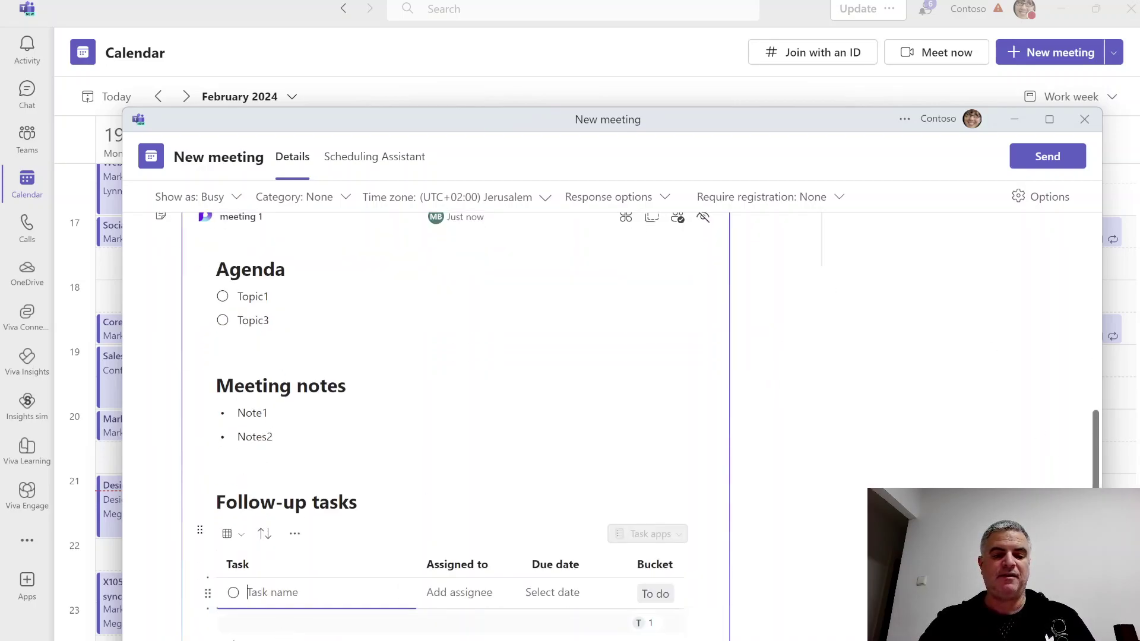
{"action": "type", "text": "task1"}
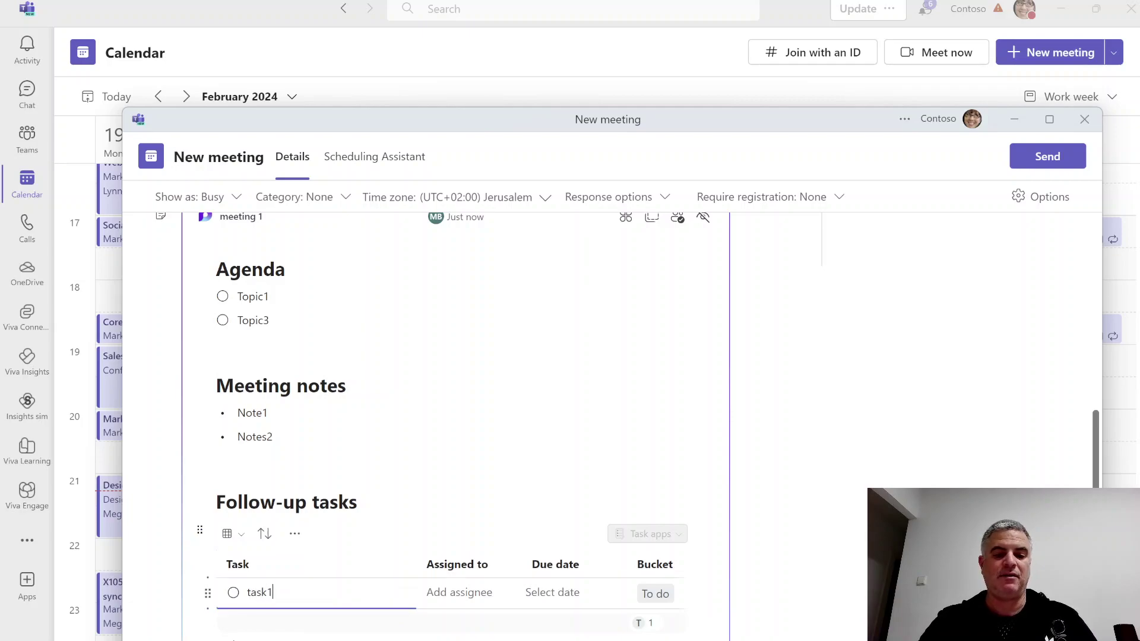
{"action": "left_click", "coordinate": [469, 593]}
{"action": "type", "text": "alex"}
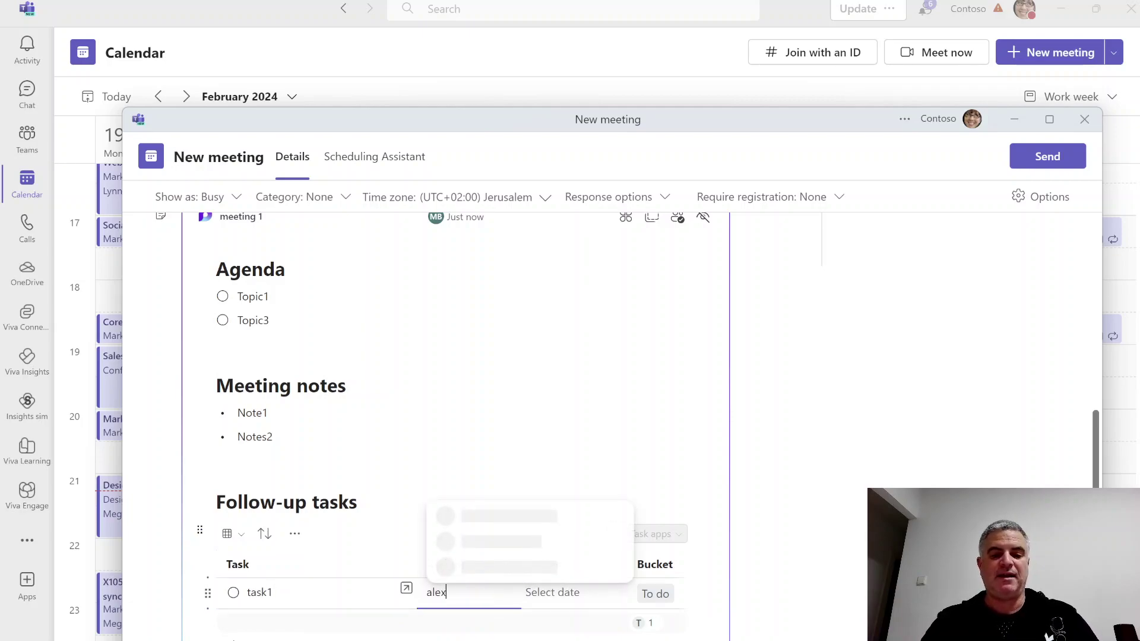
{"action": "left_click", "coordinate": [493, 558]}
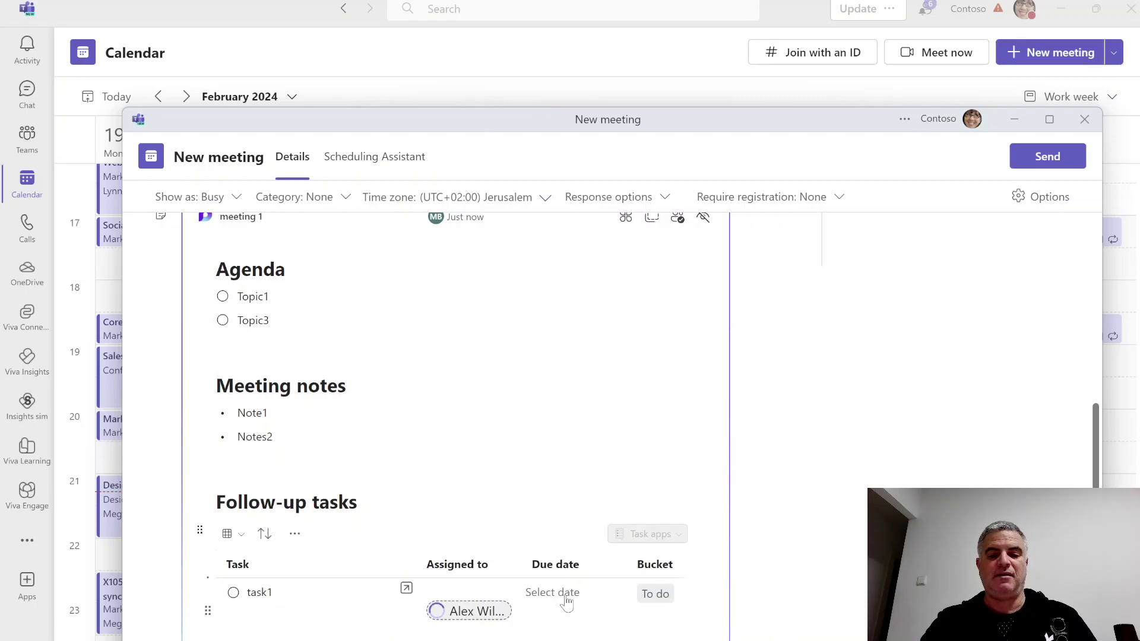
{"action": "left_click", "coordinate": [568, 603]}
{"action": "left_click", "coordinate": [611, 500]}
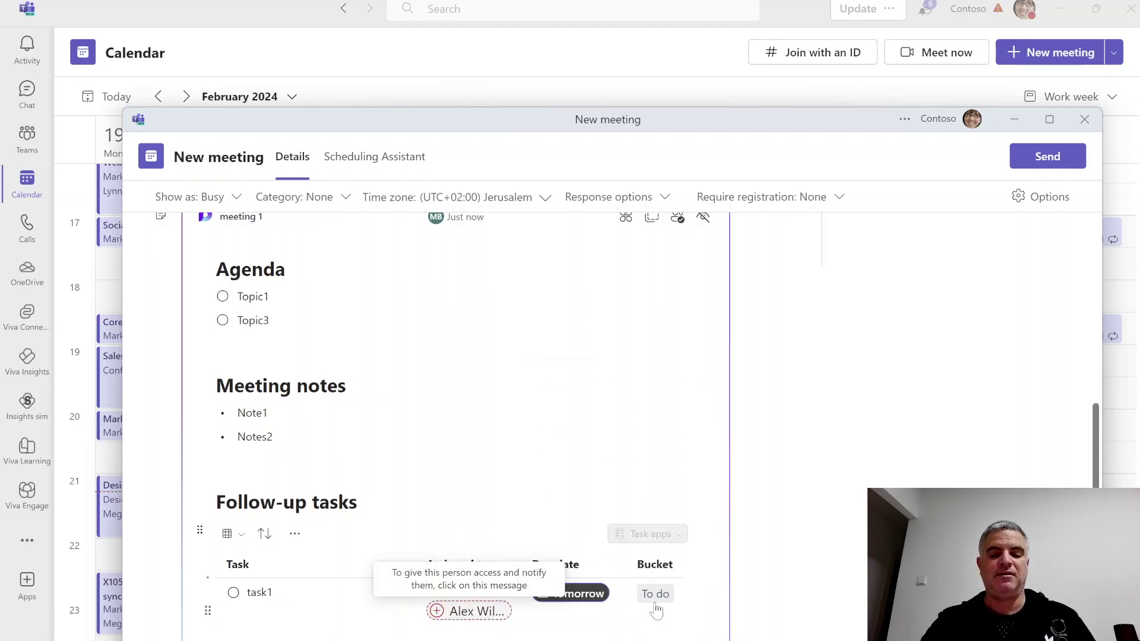
Send the meeting invitation and switch the calendar to Agenda view.
{"action": "left_click", "coordinate": [975, 257]}
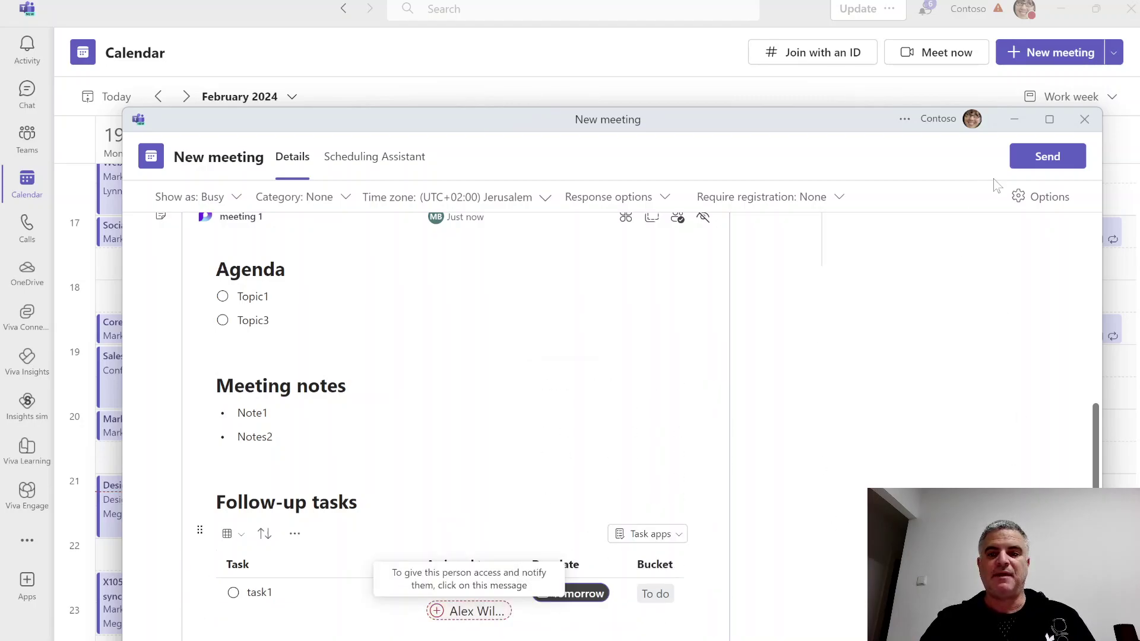
{"action": "left_click", "coordinate": [1053, 158]}
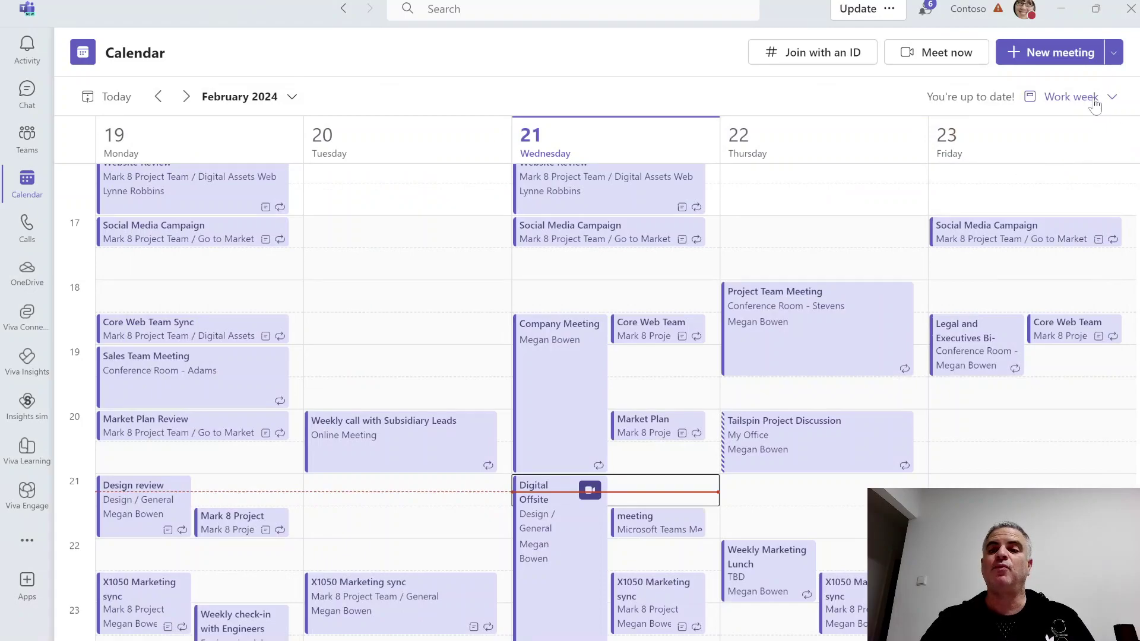
{"action": "left_click", "coordinate": [1113, 98]}
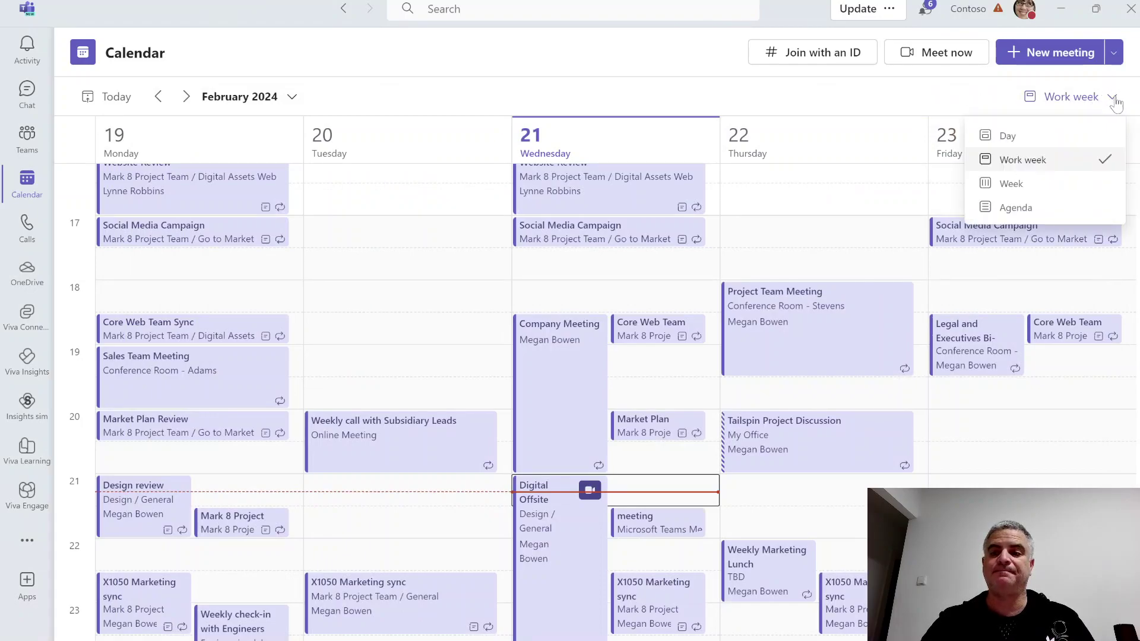
{"action": "left_click", "coordinate": [1016, 209]}
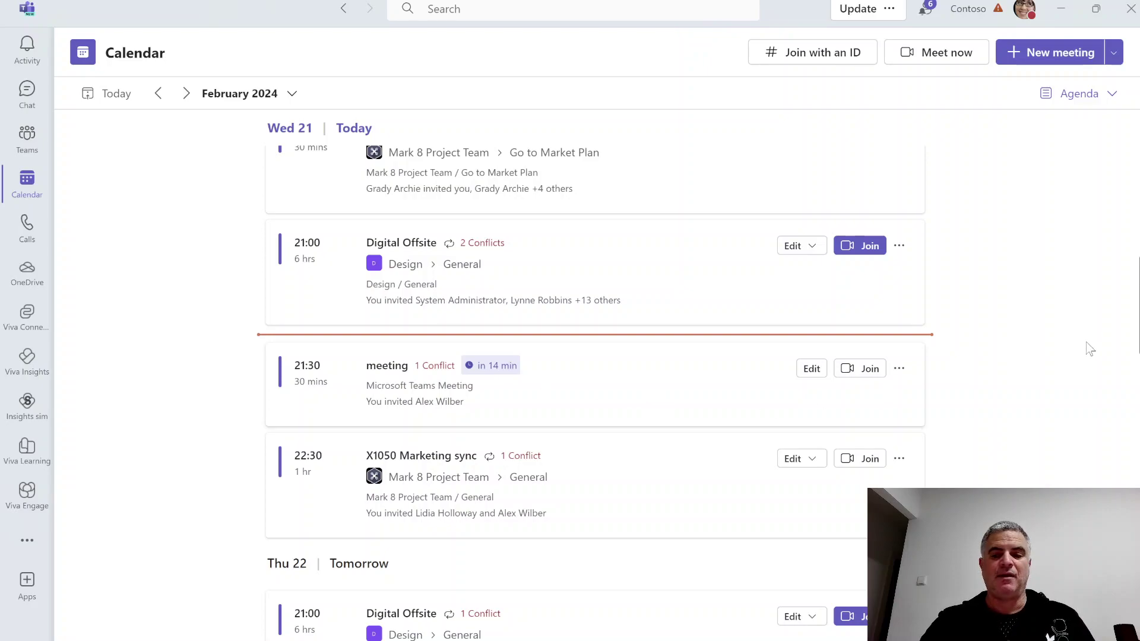
Open the 21:30 meeting's details to review its Loop agenda.
{"action": "scroll", "coordinate": [1138, 315], "scroll_direction": "down", "scroll_amount": 1}
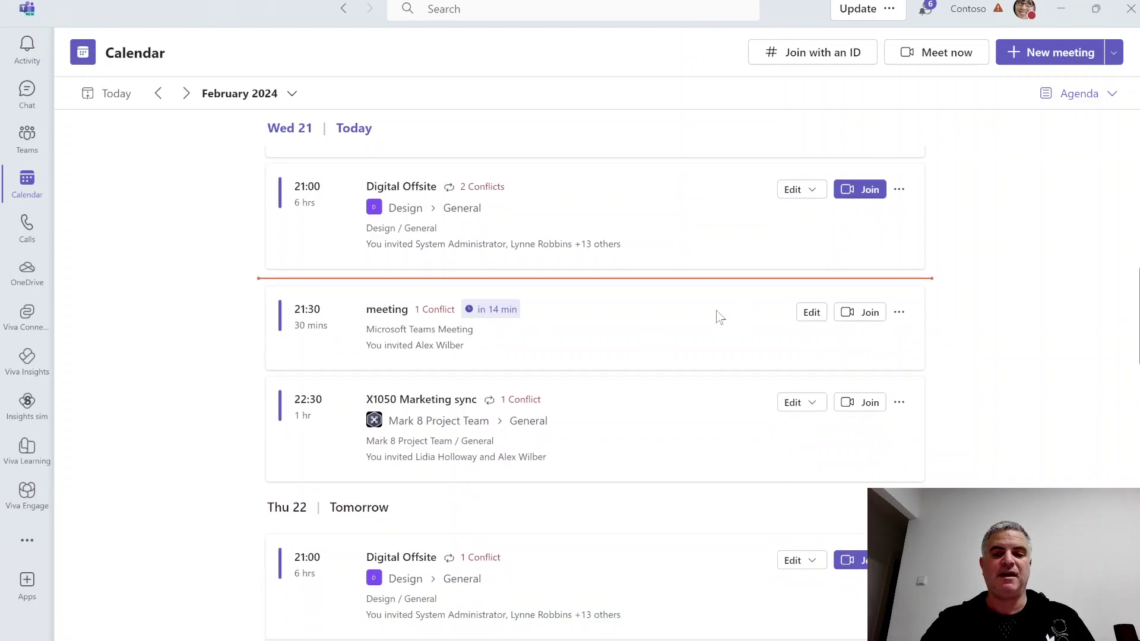
{"action": "left_click", "coordinate": [823, 318]}
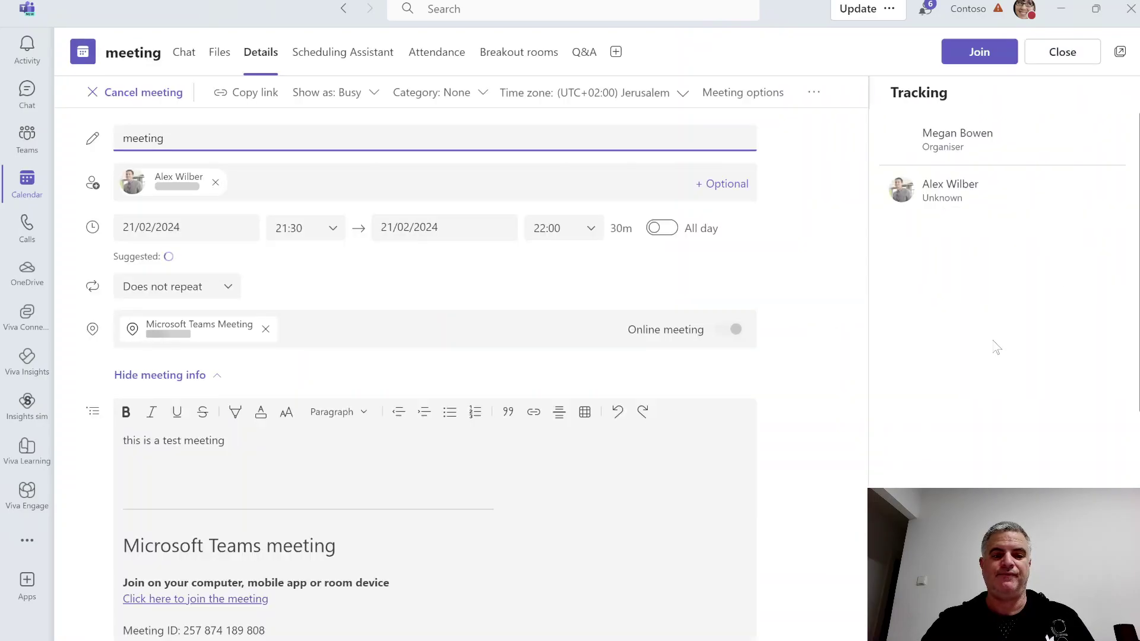
{"action": "left_click_drag", "start_coordinate": [1137, 289], "coordinate": [1136, 465]}
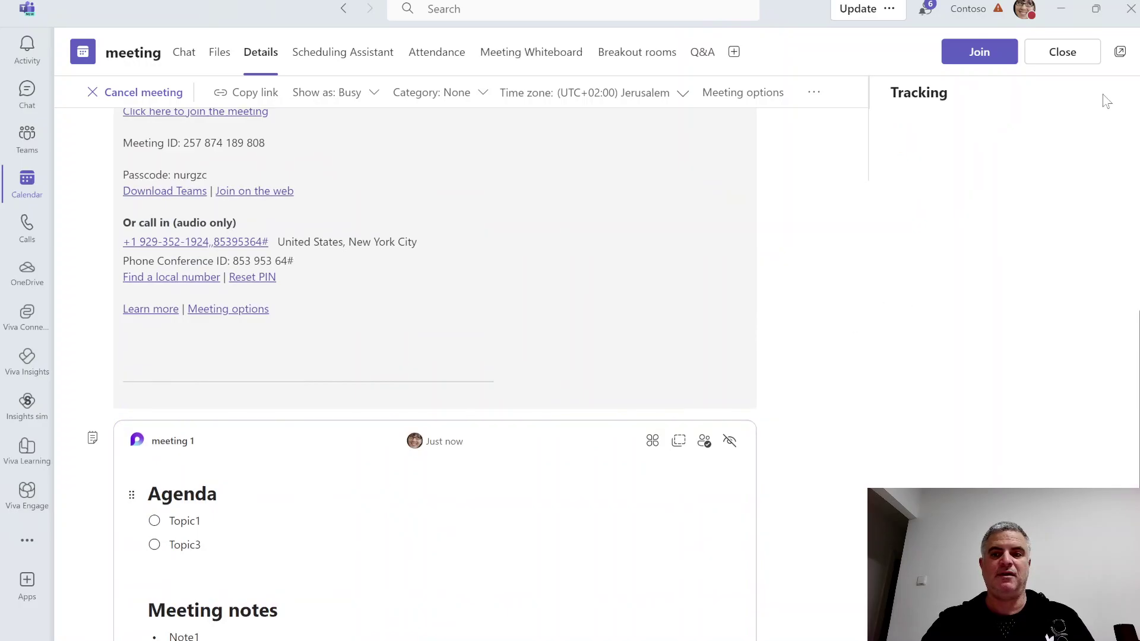
Close the meeting details and open the 21:30 meeting's agenda and notes in the browser.
{"action": "left_click", "coordinate": [1060, 57]}
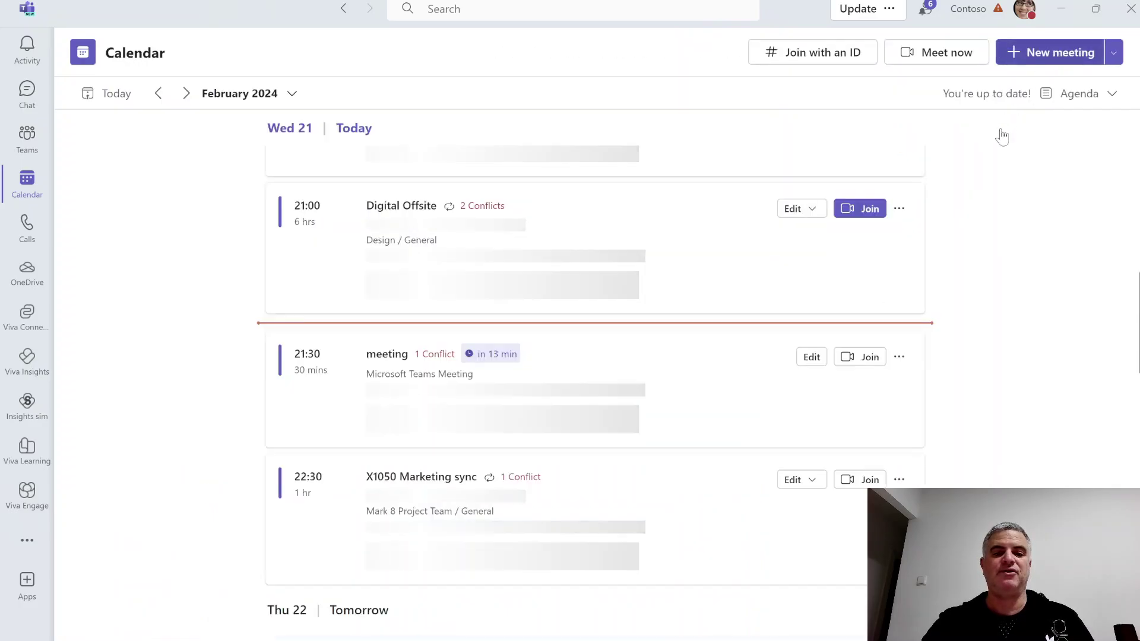
{"action": "mouse_move", "coordinate": [407, 358]}
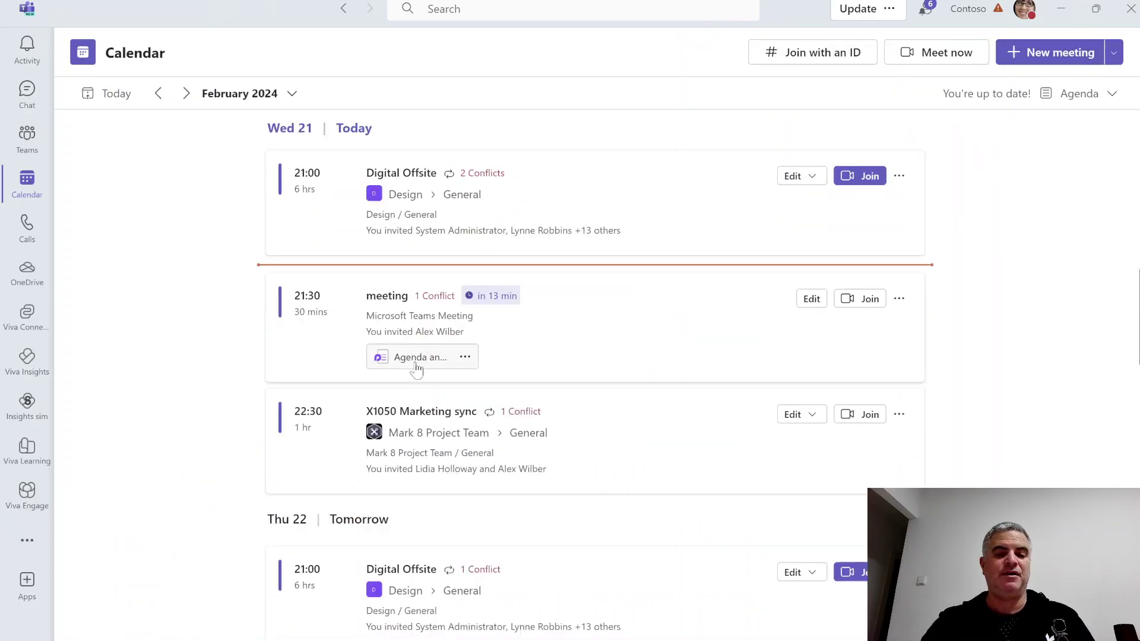
{"action": "left_click", "coordinate": [466, 357]}
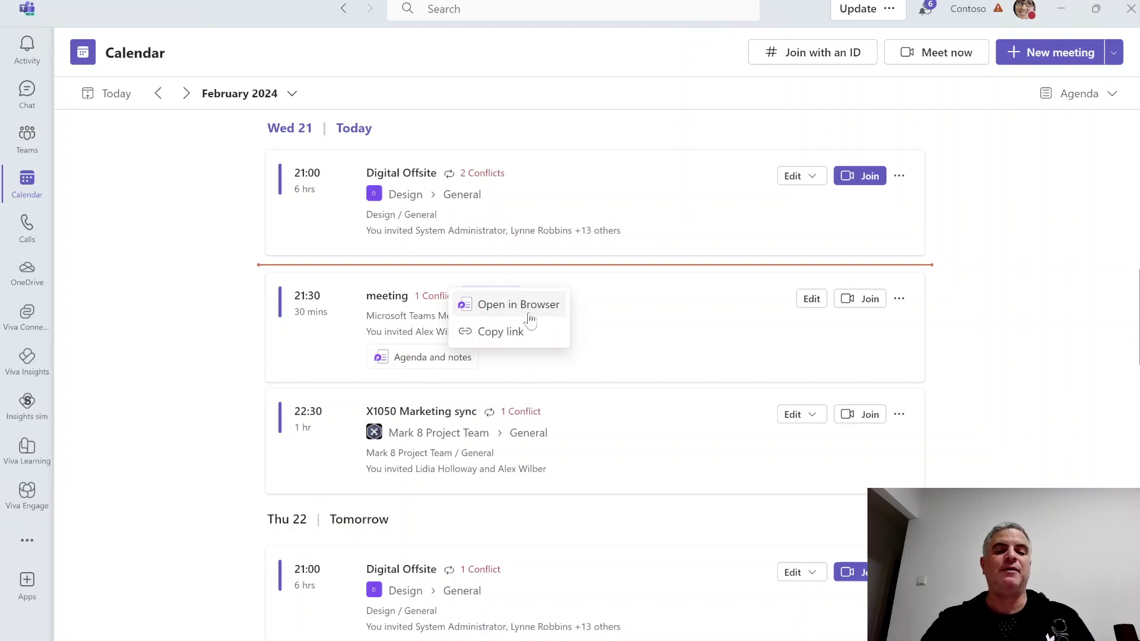
{"action": "left_click", "coordinate": [395, 364]}
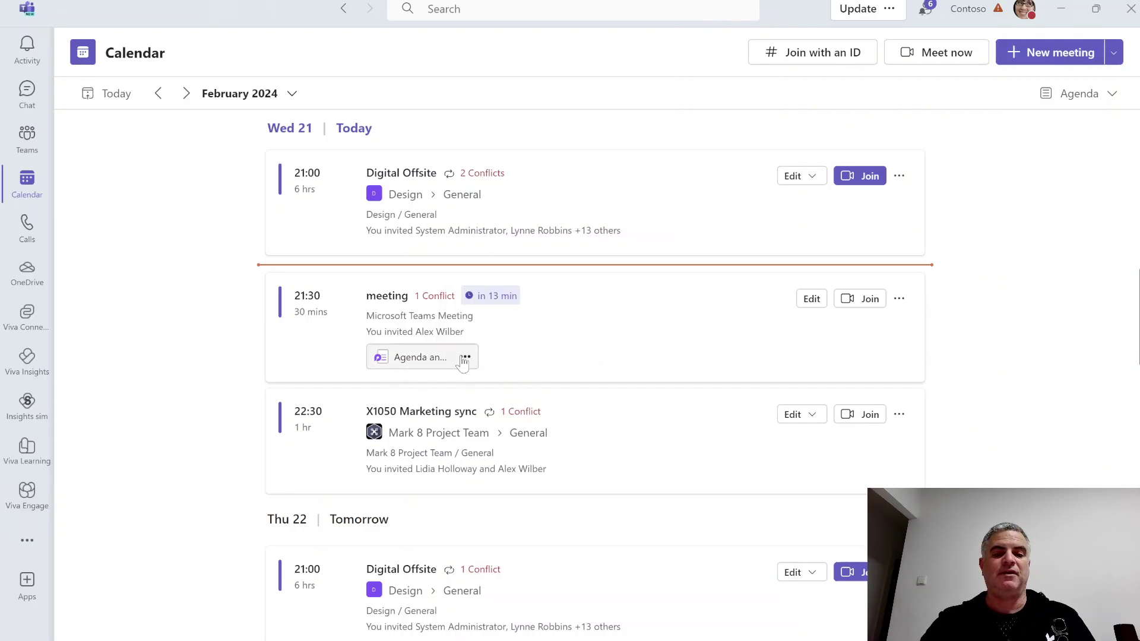
{"action": "left_click", "coordinate": [465, 357]}
{"action": "left_click", "coordinate": [518, 315]}
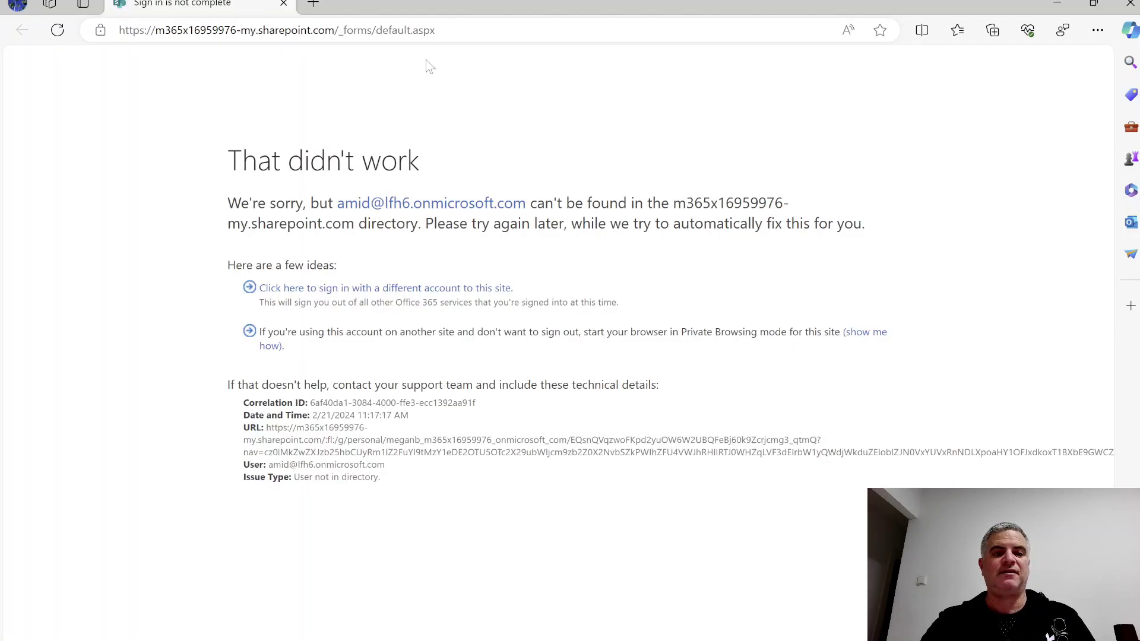
Return from Edge to the Teams Agenda calendar with Alt+Tab.
{"action": "key", "text": "alt+Tab"}
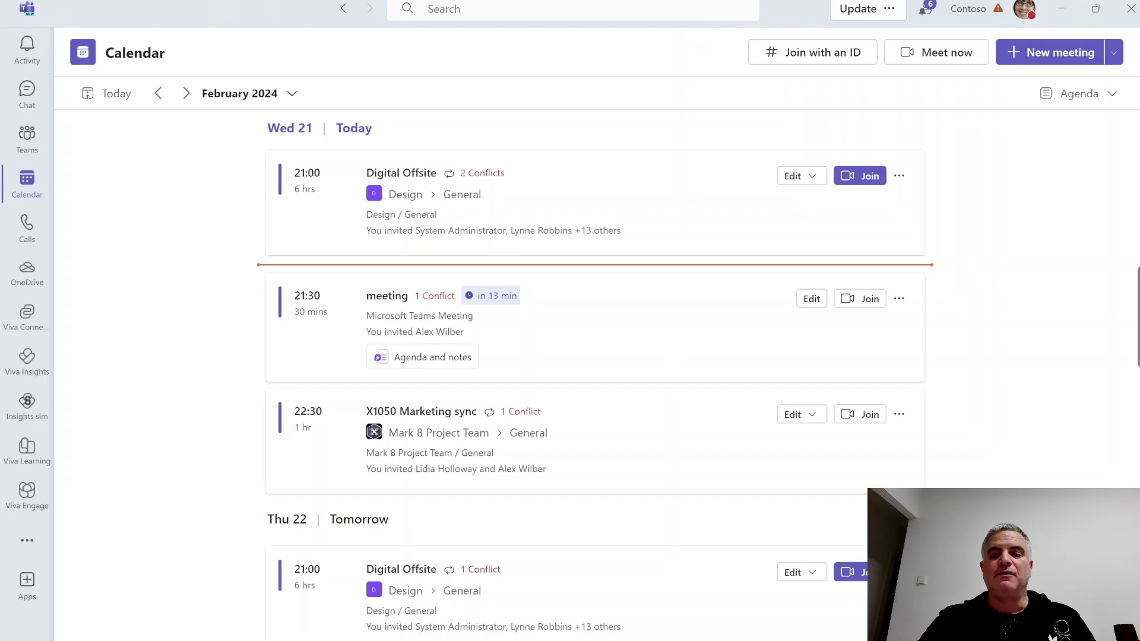
Search the additional apps for 'mee' and open the Meet app.
{"action": "scroll", "coordinate": [594, 356], "scroll_direction": "up", "scroll_amount": 10}
{"action": "scroll", "coordinate": [594, 357], "scroll_direction": "down", "scroll_amount": 10}
{"action": "scroll", "coordinate": [594, 357], "scroll_direction": "up", "scroll_amount": 5}
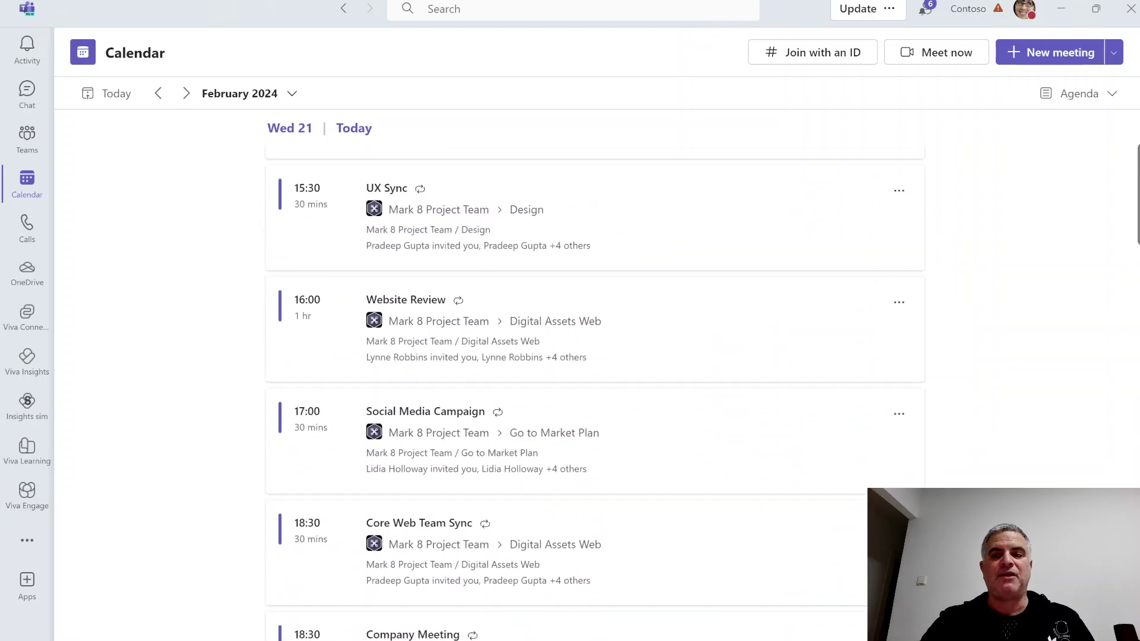
{"action": "scroll", "coordinate": [1136, 155], "scroll_direction": "up", "scroll_amount": 3}
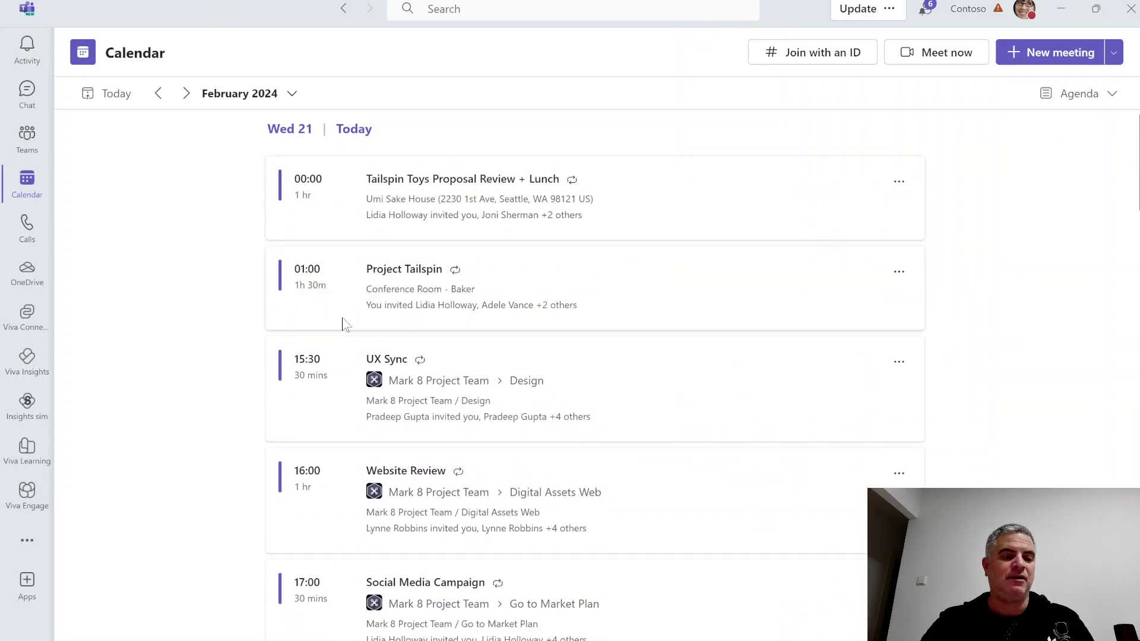
{"action": "left_click", "coordinate": [33, 541]}
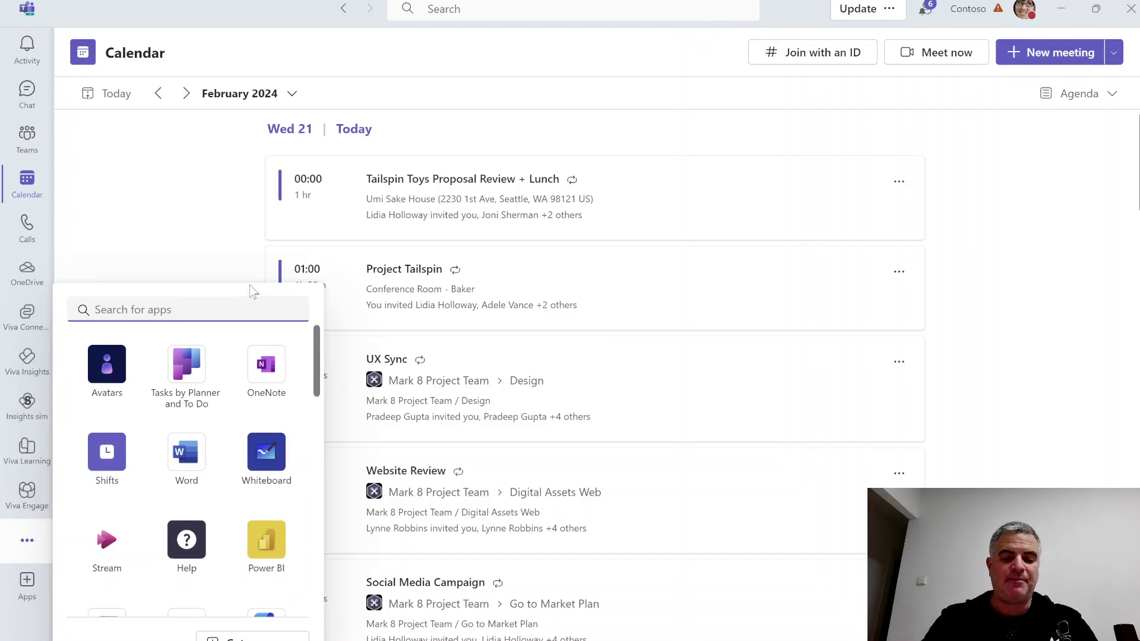
{"action": "type", "text": "mee"}
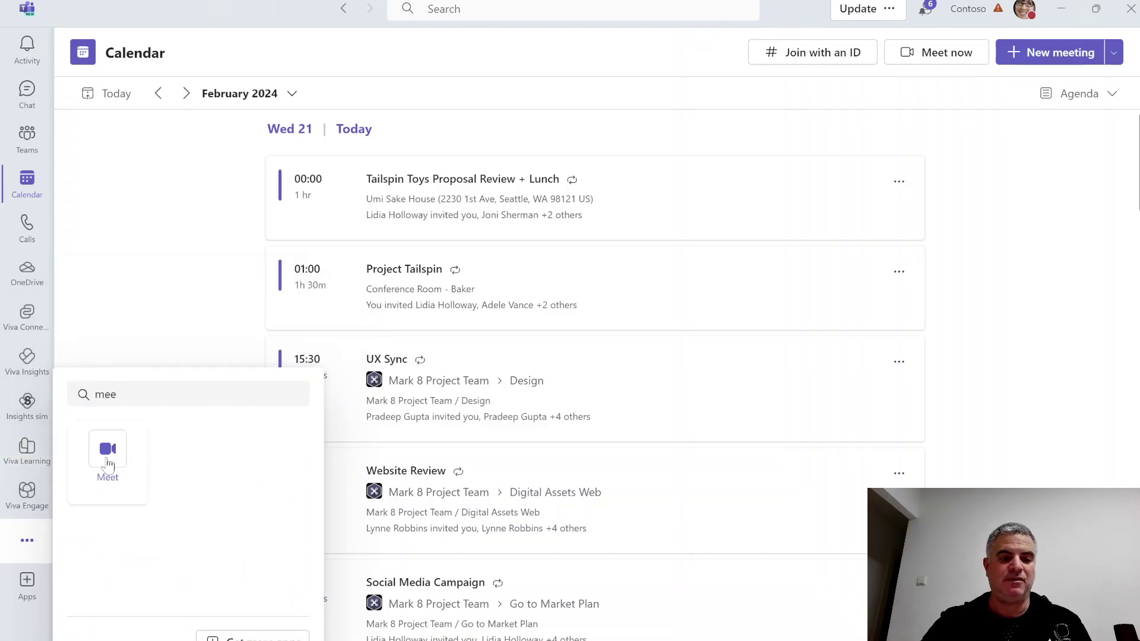
{"action": "left_click", "coordinate": [107, 451]}
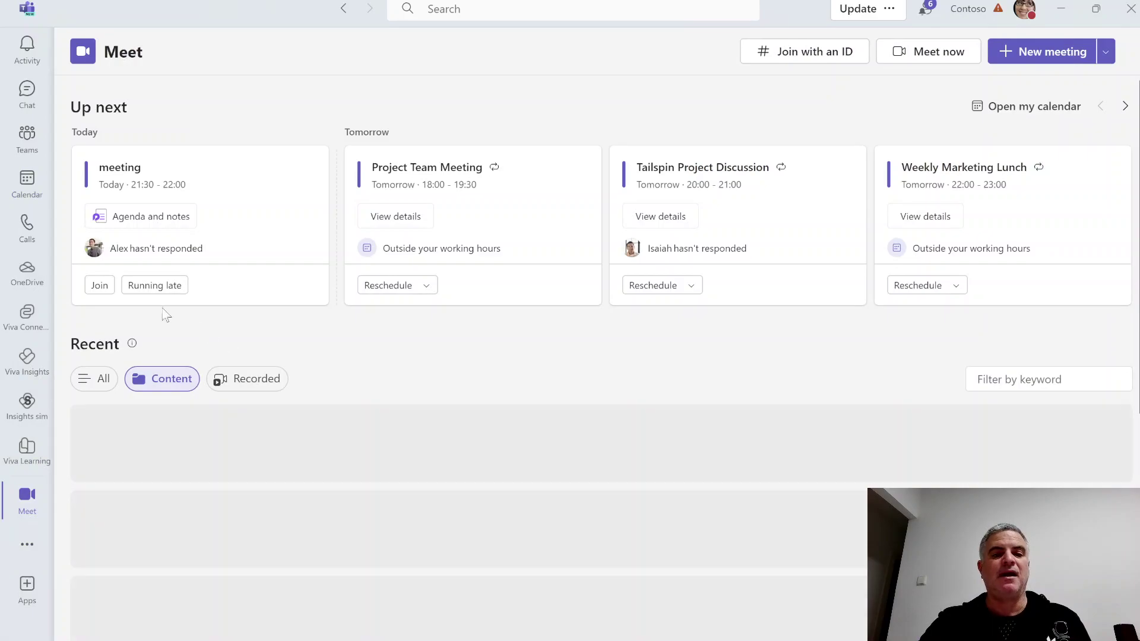
Page through the upcoming meeting cards, then go back to the calendar.
{"action": "mouse_move", "coordinate": [142, 294]}
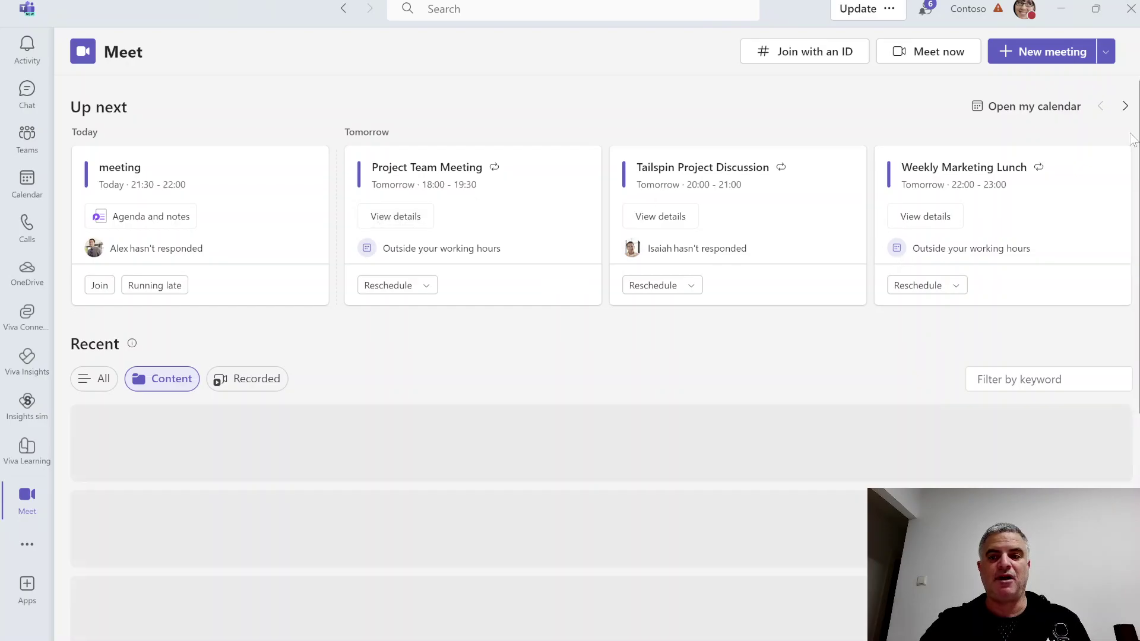
{"action": "left_click", "coordinate": [1125, 107]}
{"action": "left_click", "coordinate": [1101, 107]}
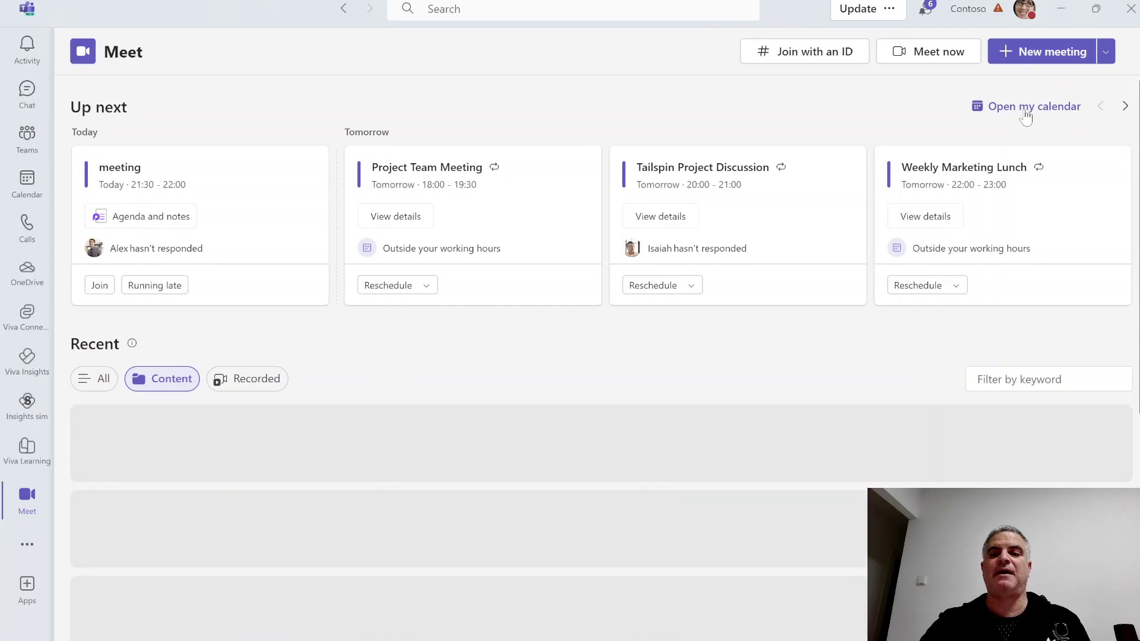
{"action": "left_click", "coordinate": [1026, 115]}
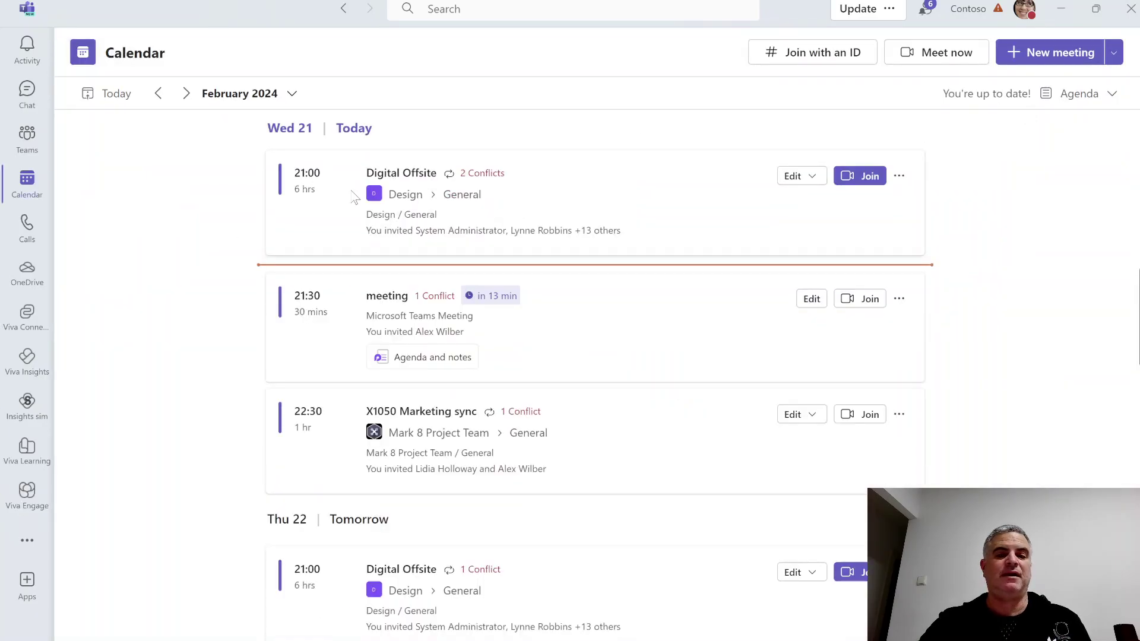
Reopen the Meet app by searching 'meet' in the apps list.
{"action": "left_click", "coordinate": [27, 540]}
{"action": "type", "text": "mee"}
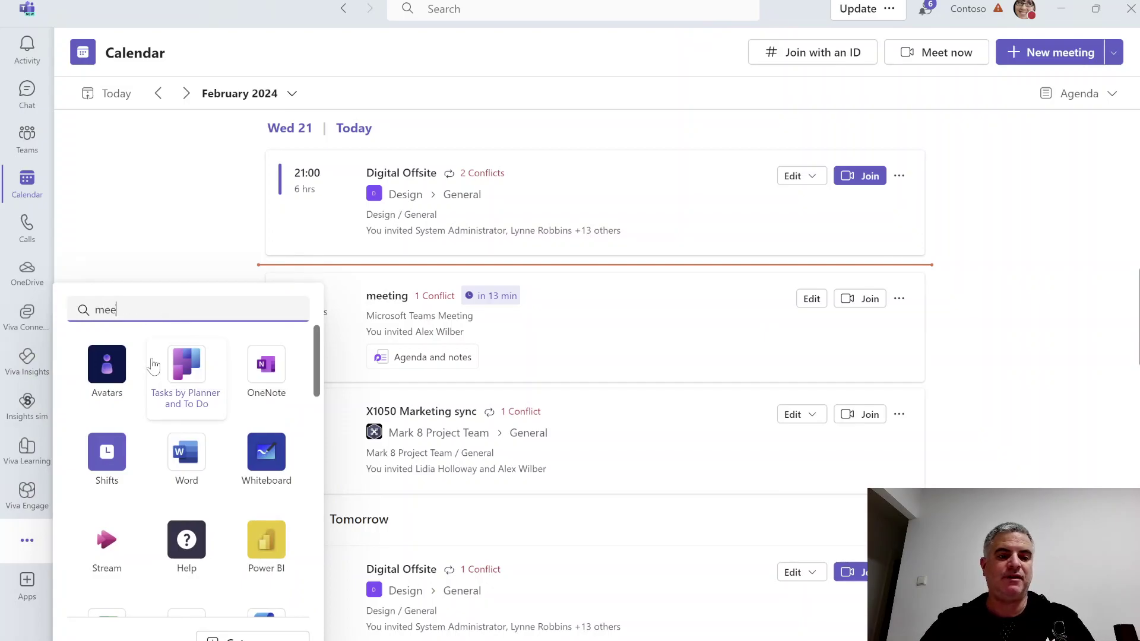
{"action": "type", "text": "t"}
{"action": "left_click", "coordinate": [107, 367]}
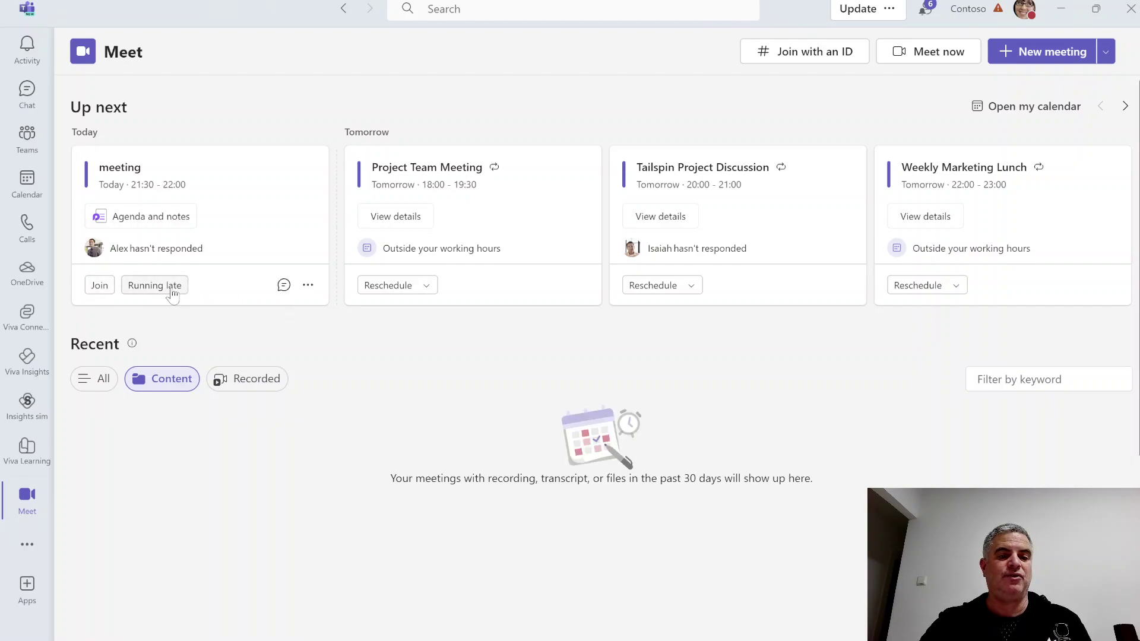
{"action": "left_click", "coordinate": [308, 285]}
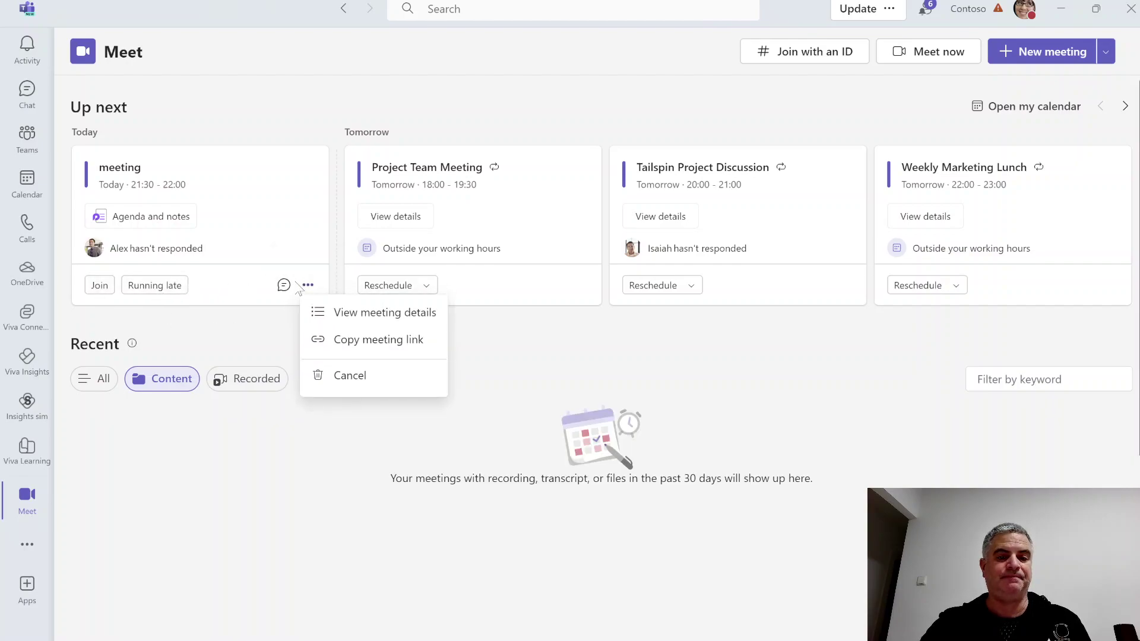
{"action": "left_click", "coordinate": [284, 285]}
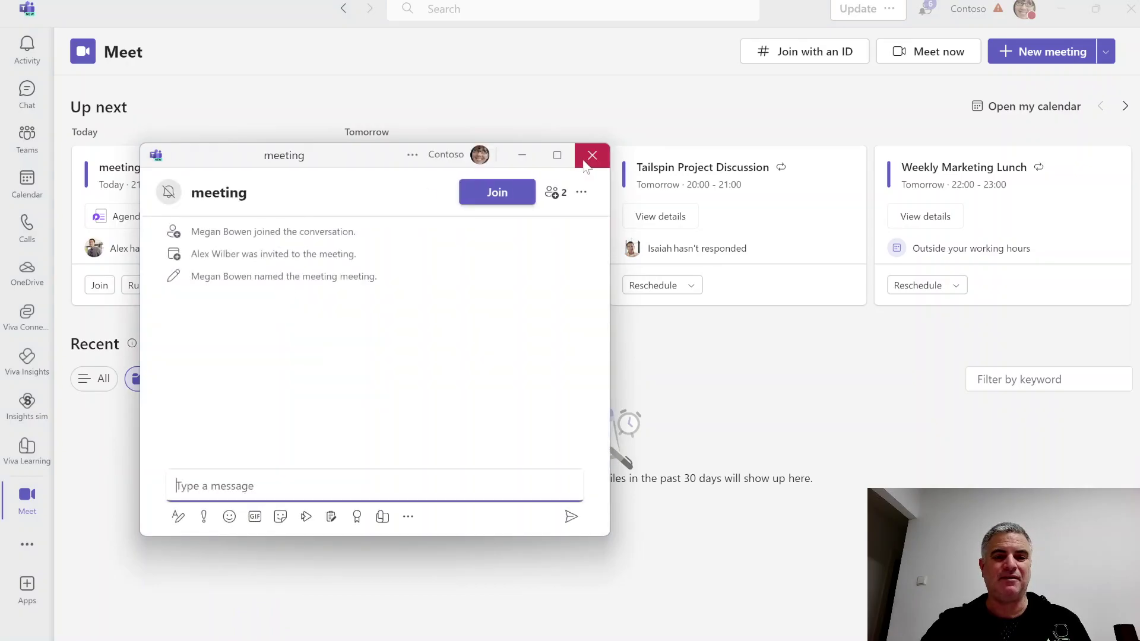
{"action": "left_click", "coordinate": [592, 156]}
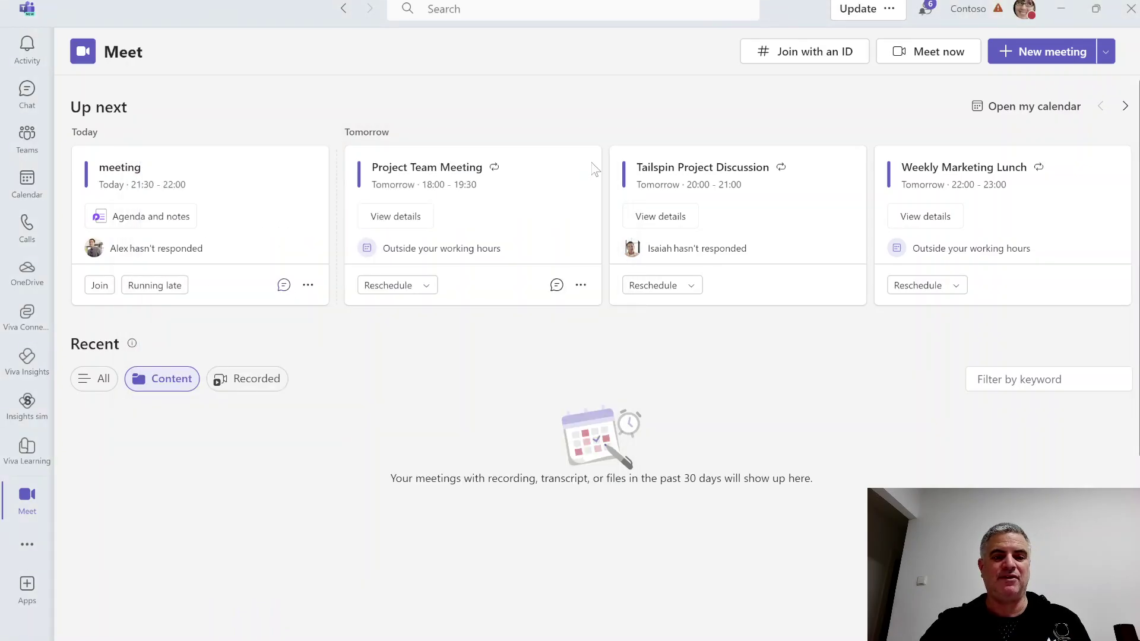
{"action": "left_click", "coordinate": [416, 286]}
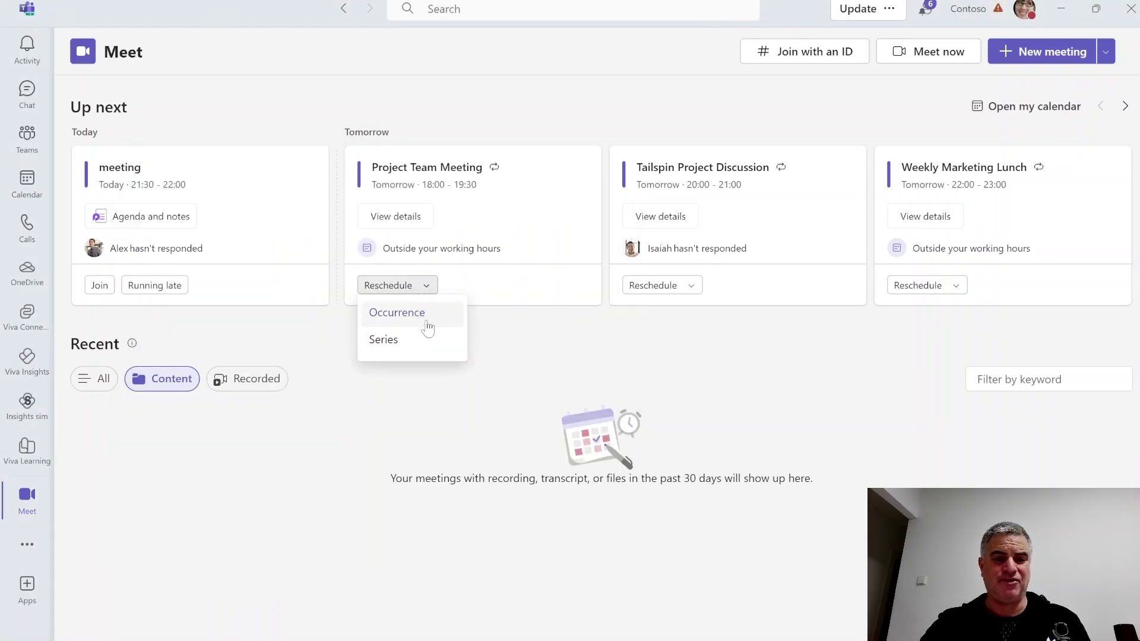
{"action": "left_click", "coordinate": [600, 351]}
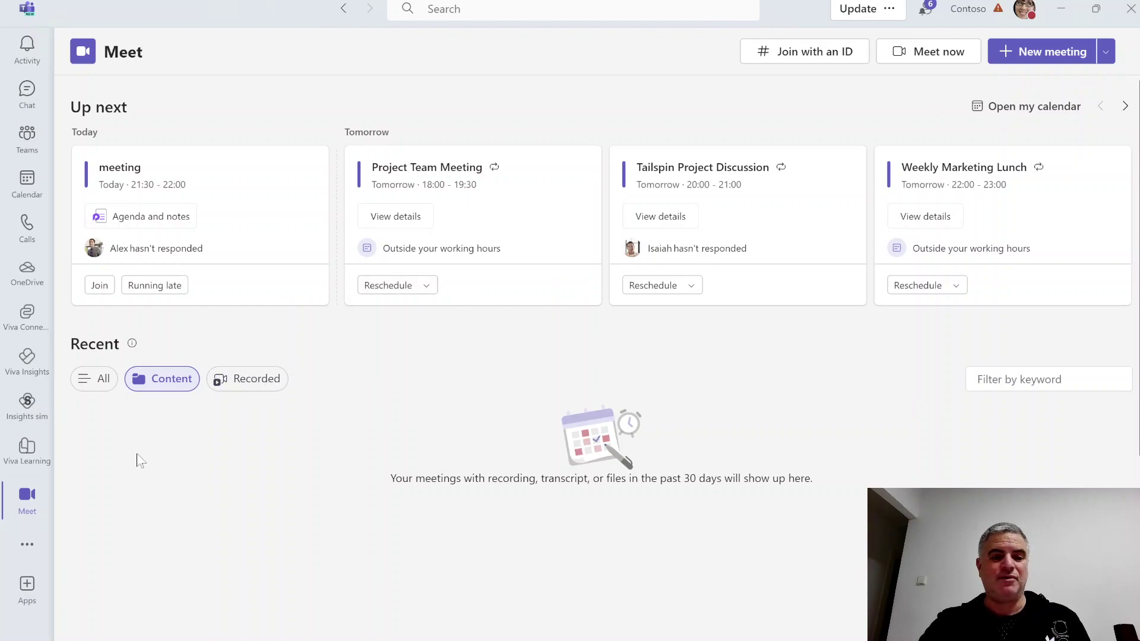
{"action": "left_click", "coordinate": [223, 379]}
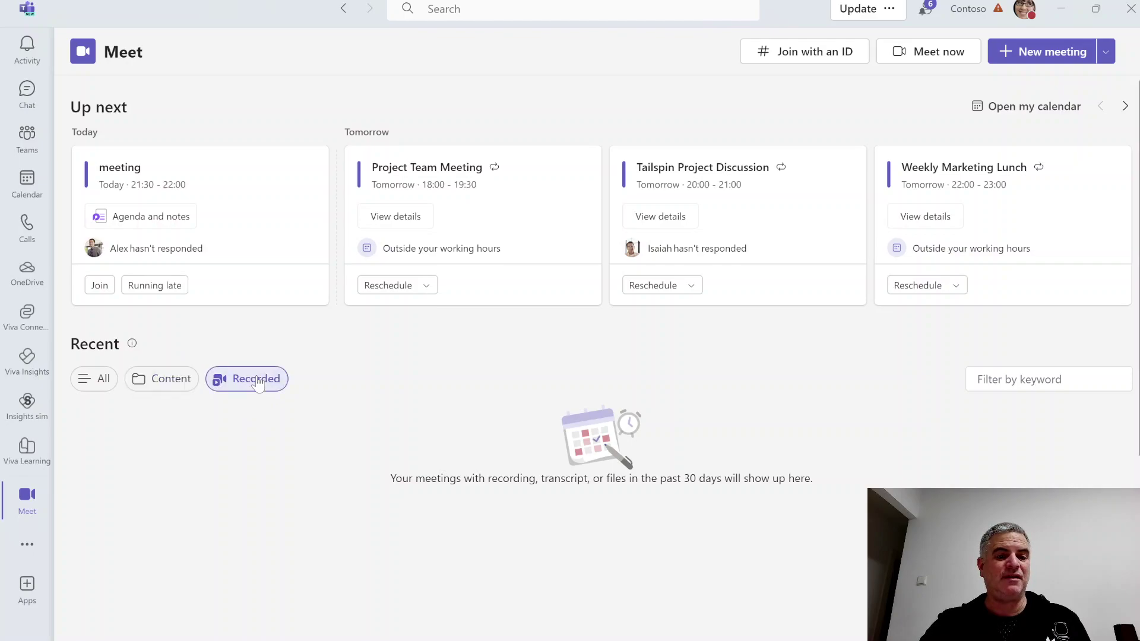
{"action": "left_click", "coordinate": [167, 389]}
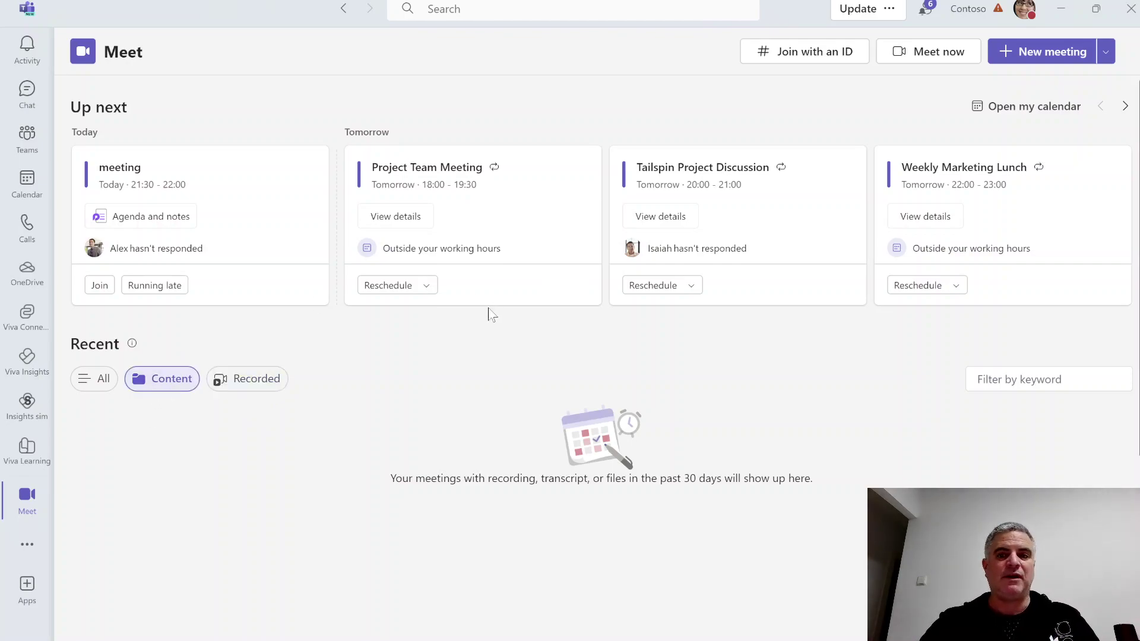
Open the title bar's settings and more menu, dismiss it, and reopen it.
{"action": "left_click", "coordinate": [891, 11]}
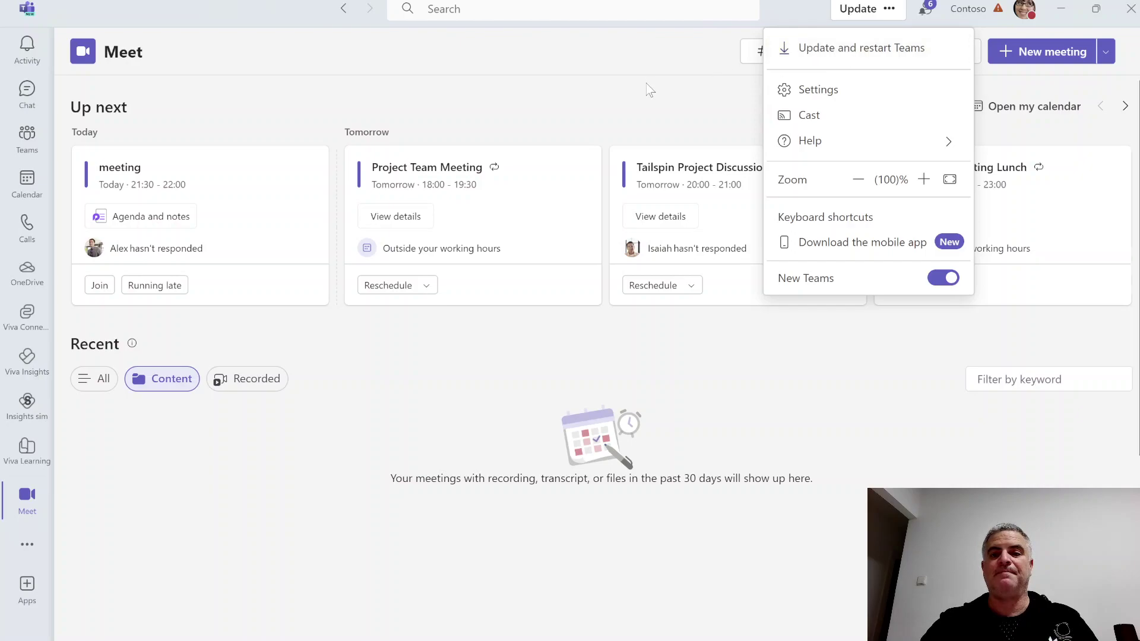
{"action": "left_click", "coordinate": [611, 106]}
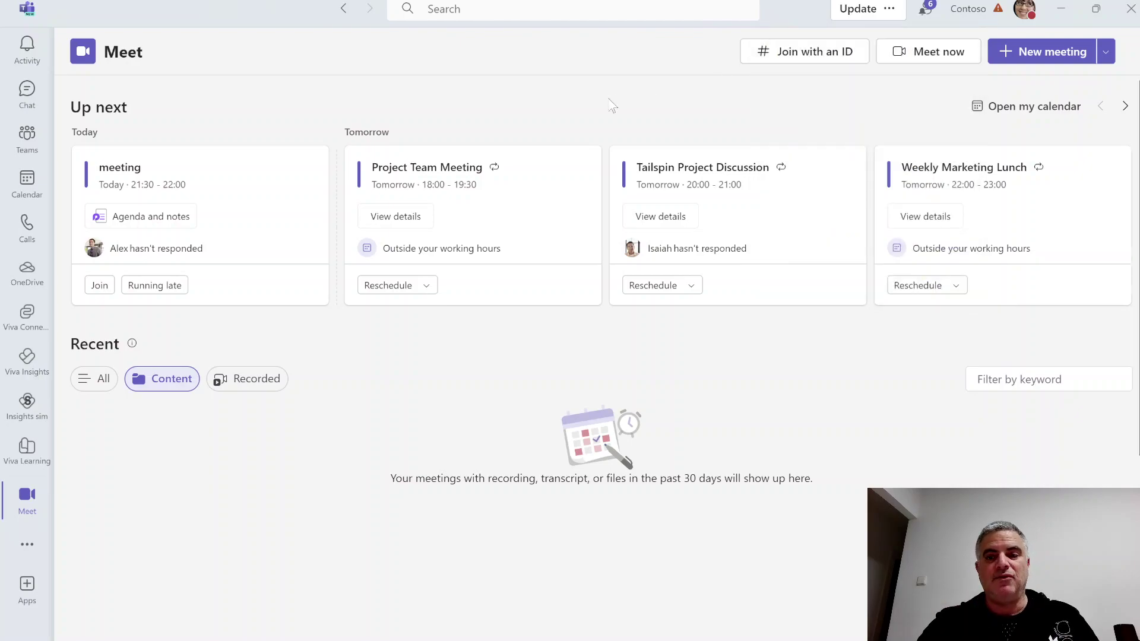
{"action": "left_click", "coordinate": [890, 10]}
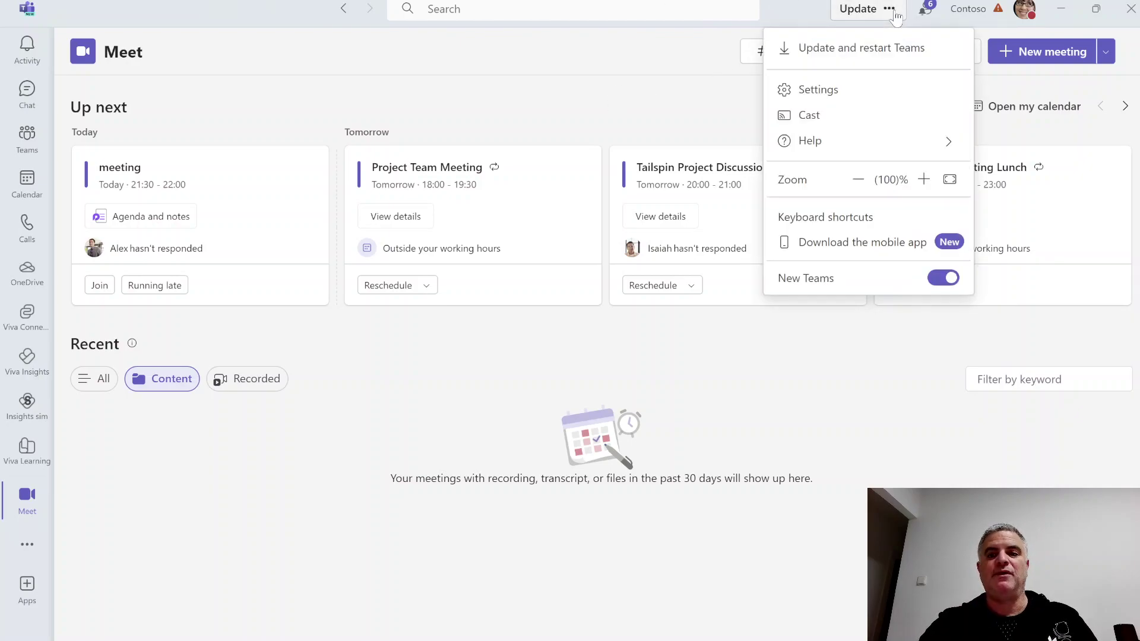
{"action": "left_click", "coordinate": [887, 47]}
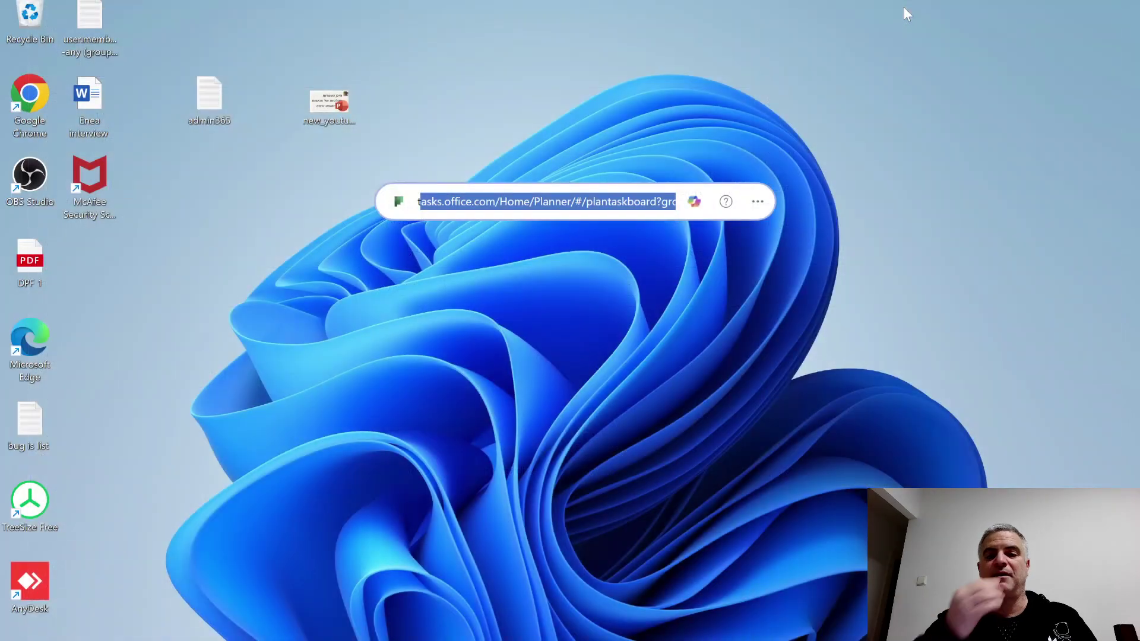